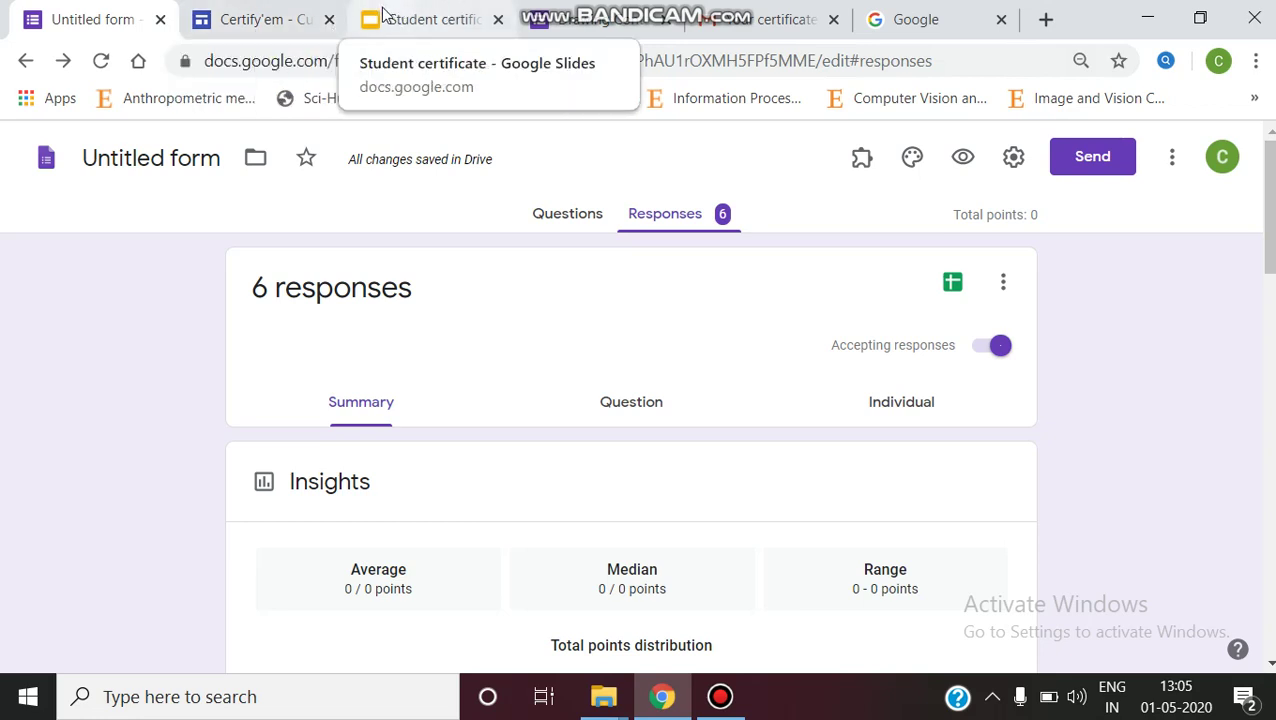
Step: On the form's Responses page, open the add-ons menu listing Certify'em
scroll(540, 330, "down", 1)
scroll(540, 330, "up", 1)
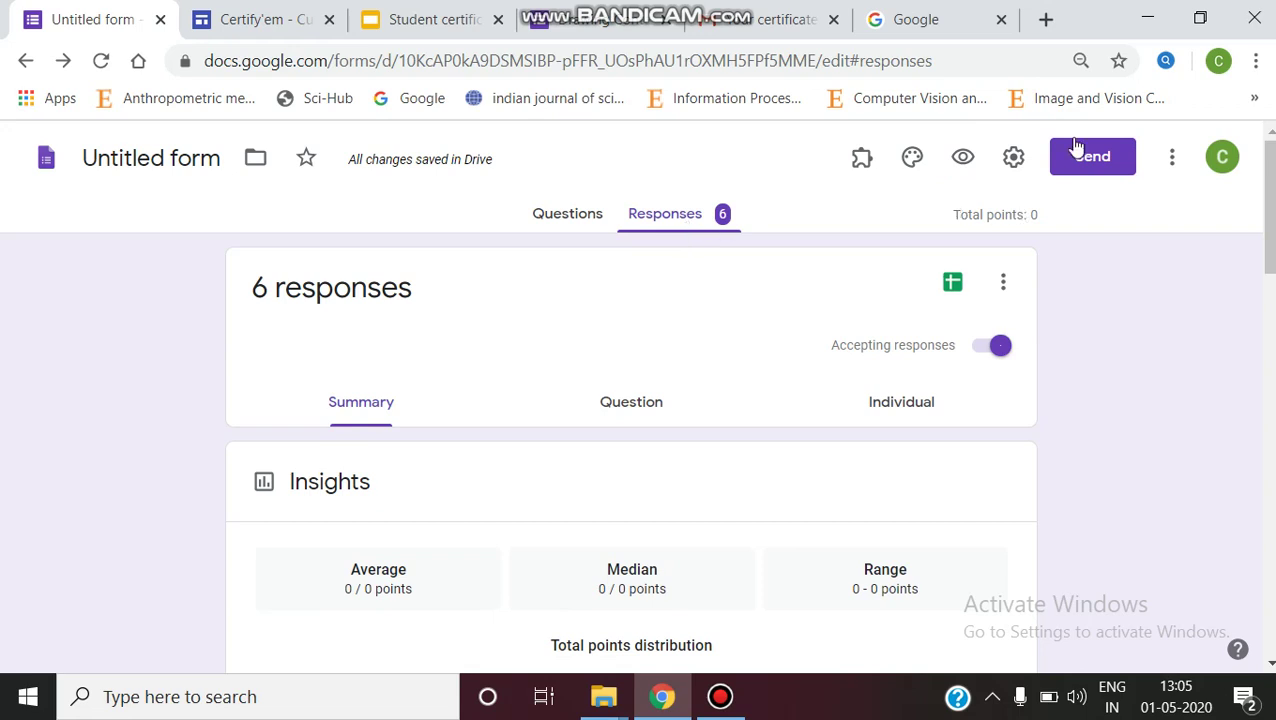
left_click(861, 163)
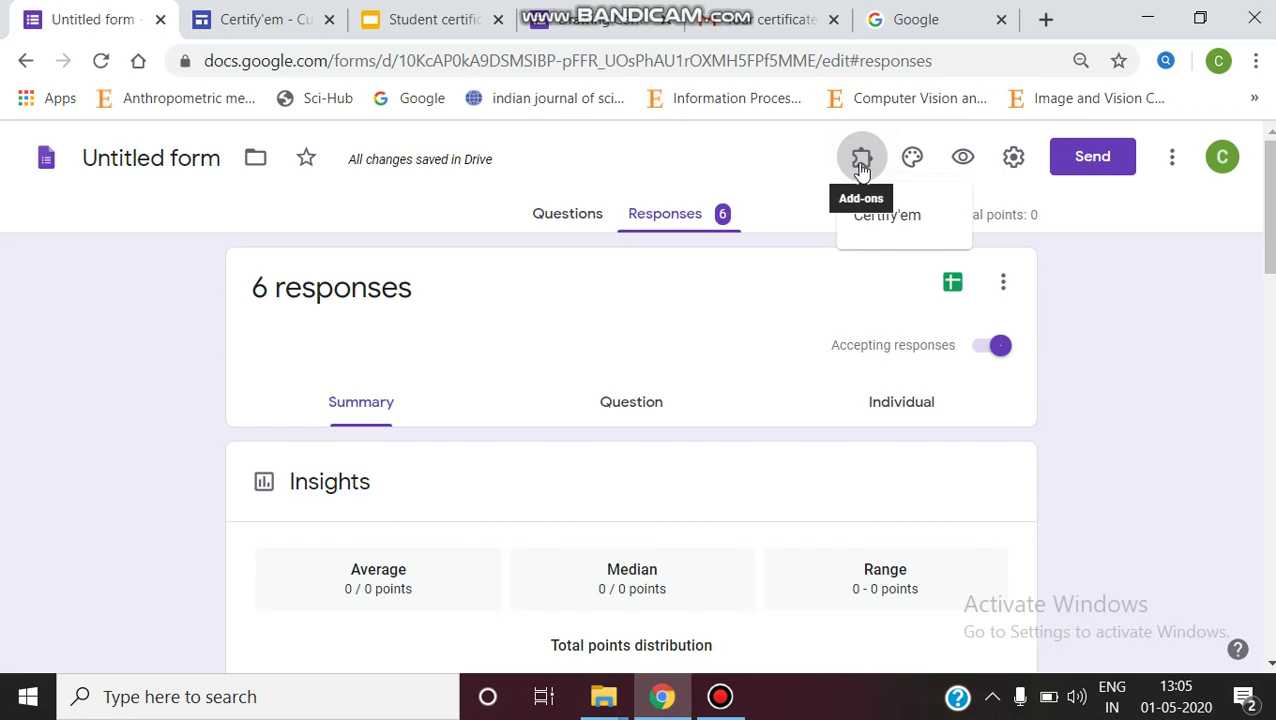
Step: Show the Certify'em controls and review the certificate Template list, then go to the Google tab
left_click(870, 214)
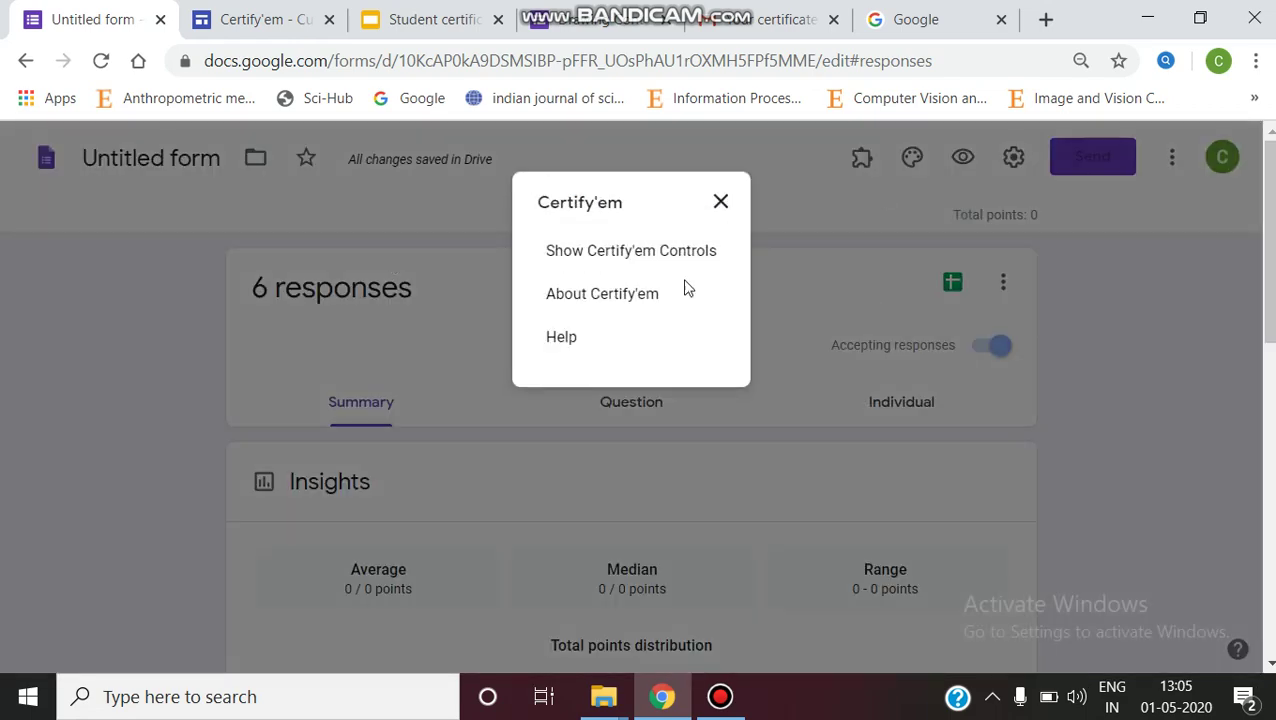
left_click(610, 250)
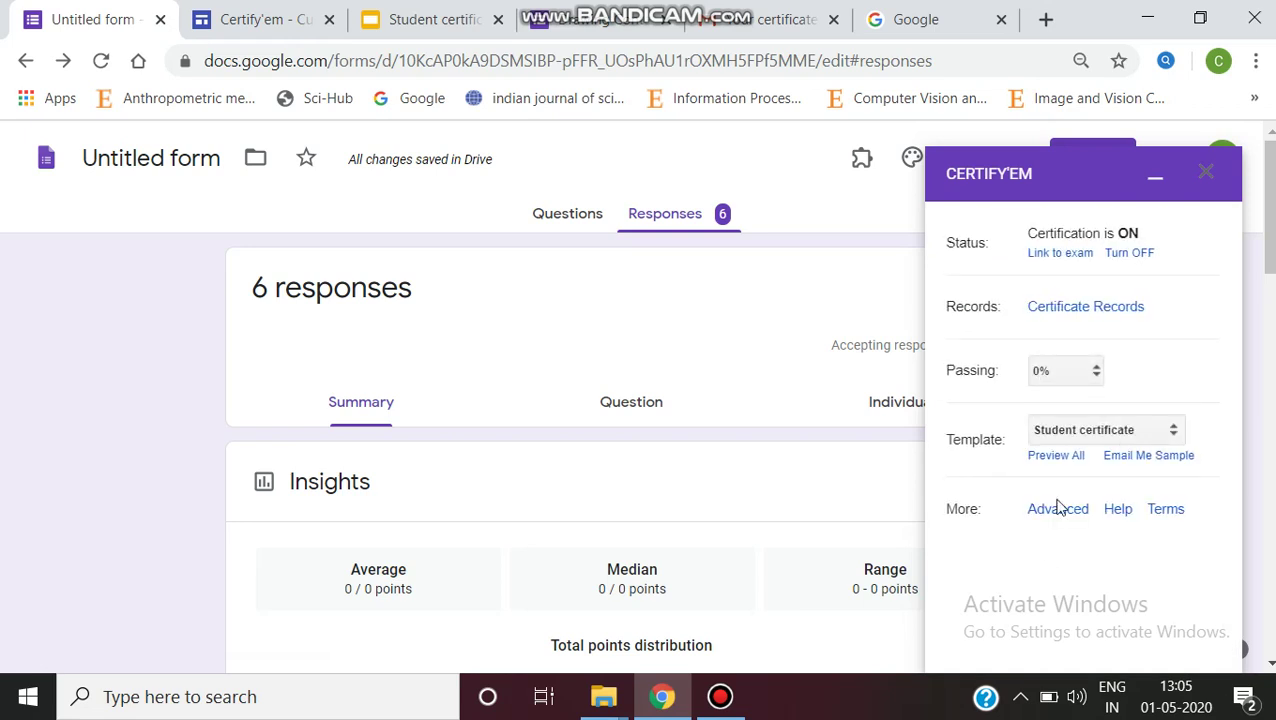
left_click(1175, 432)
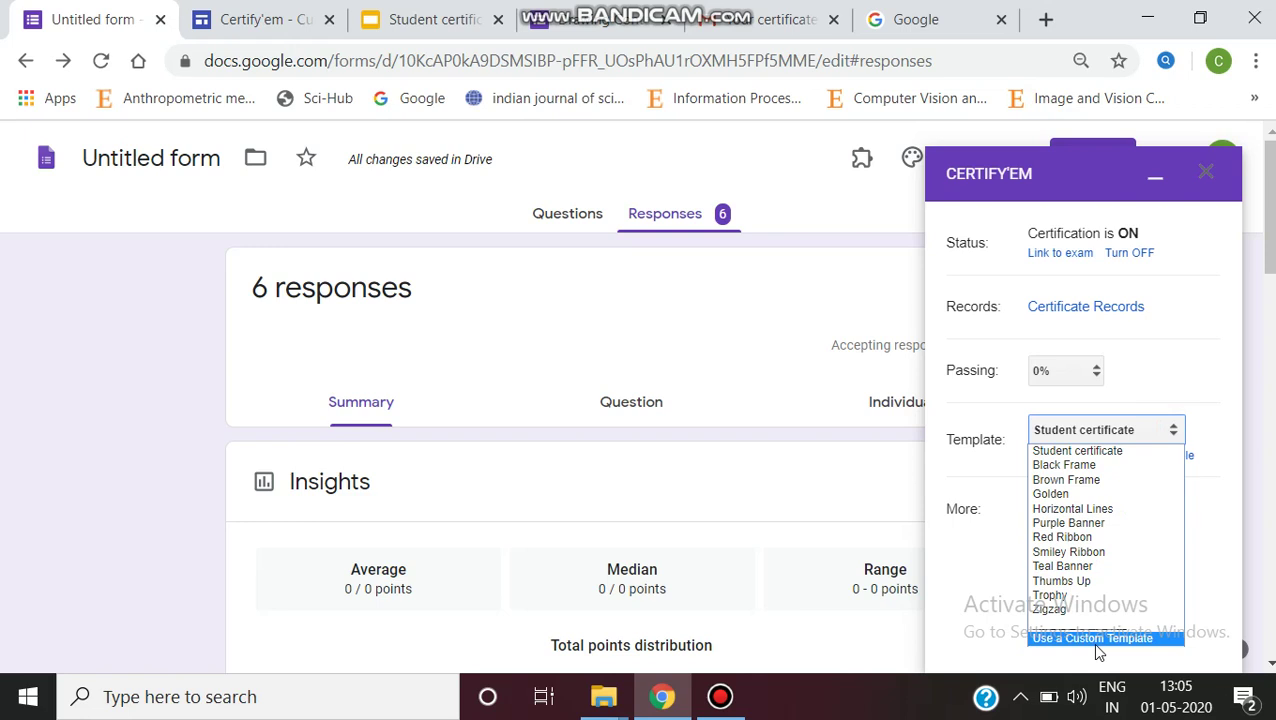
left_click(897, 27)
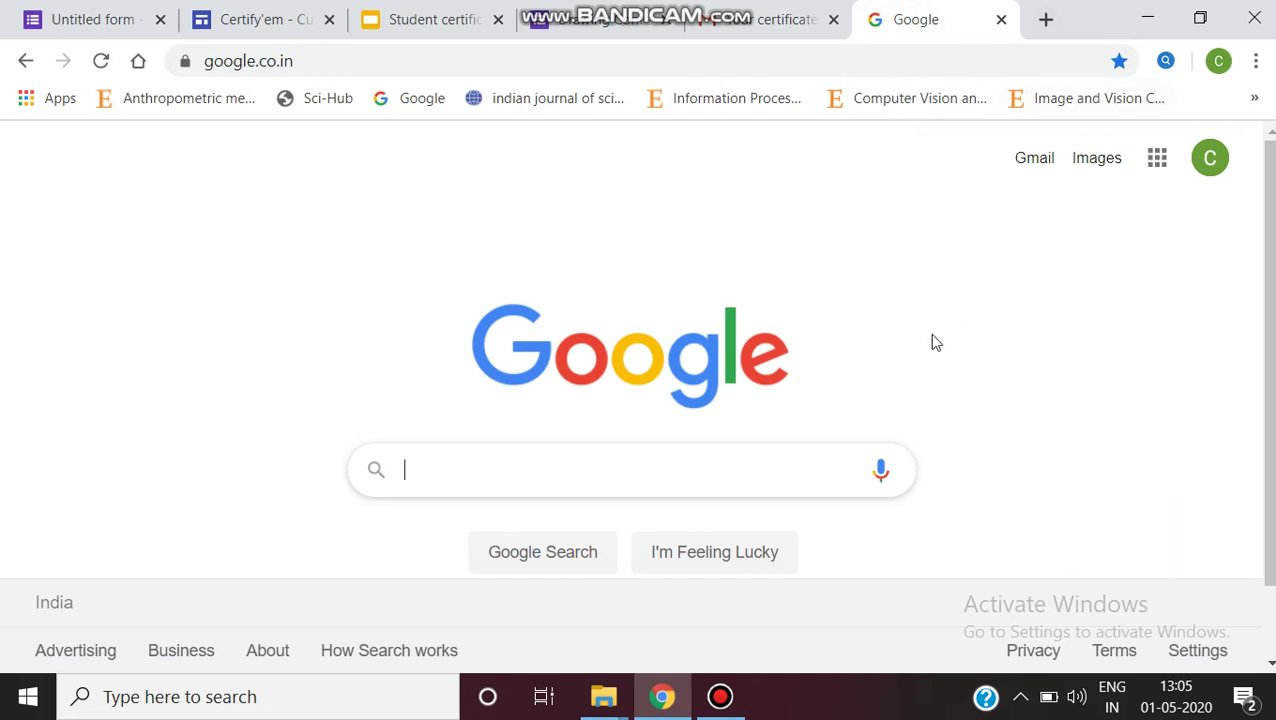
Step: Launch Google Slides from the Google apps grid and start a Student certificate presentation
left_click(1157, 160)
scroll(1080, 452, "down", 1)
scroll(1078, 451, "down", 4)
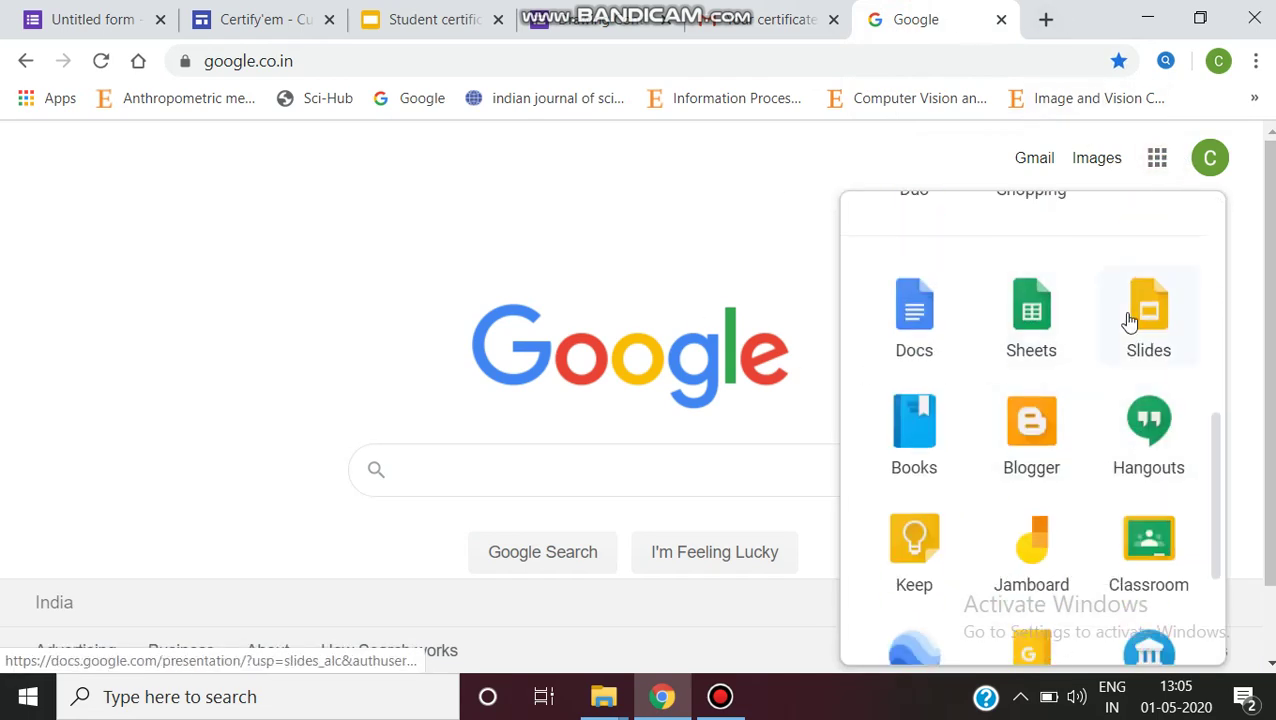
scroll(1131, 453, "down", 1)
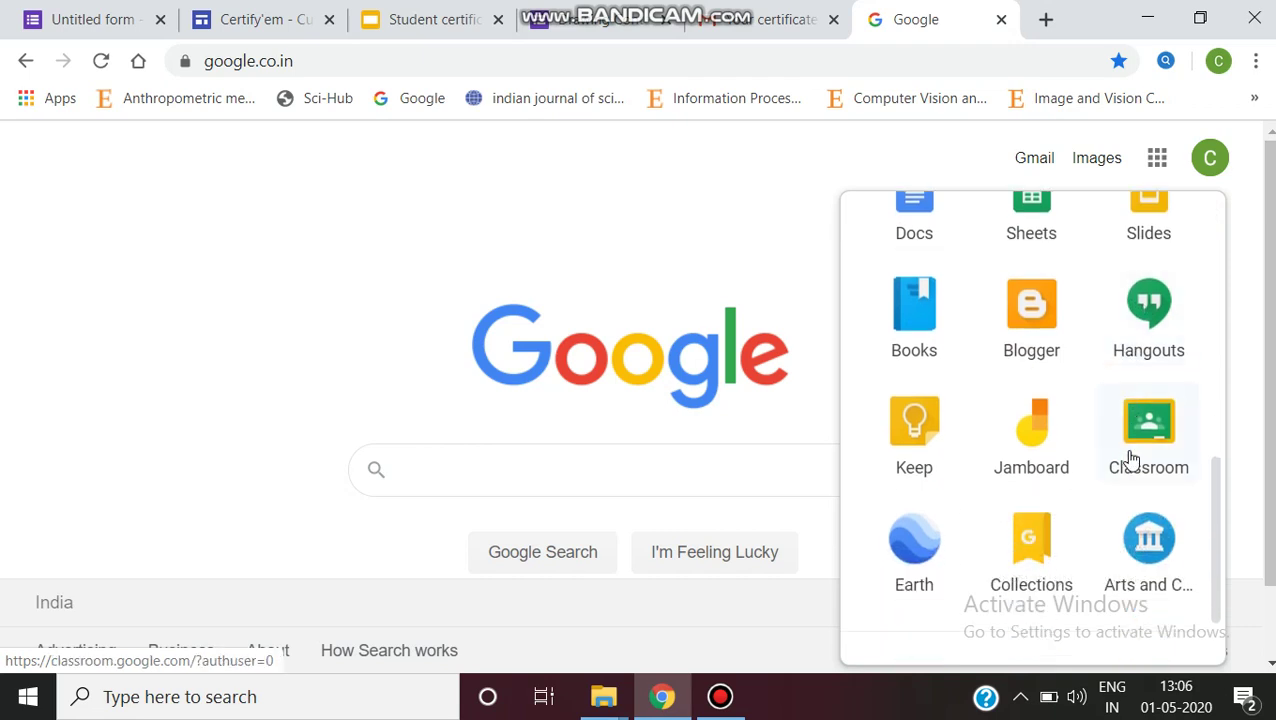
left_click(1148, 222)
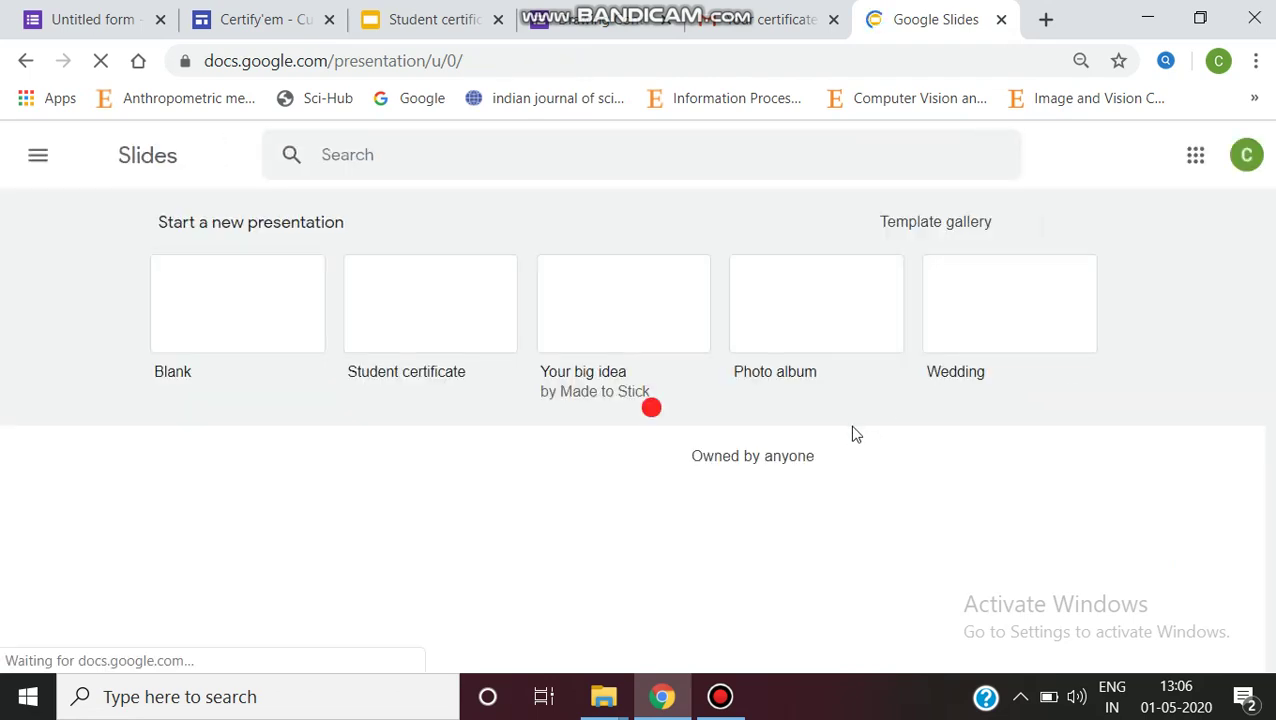
left_click(448, 309)
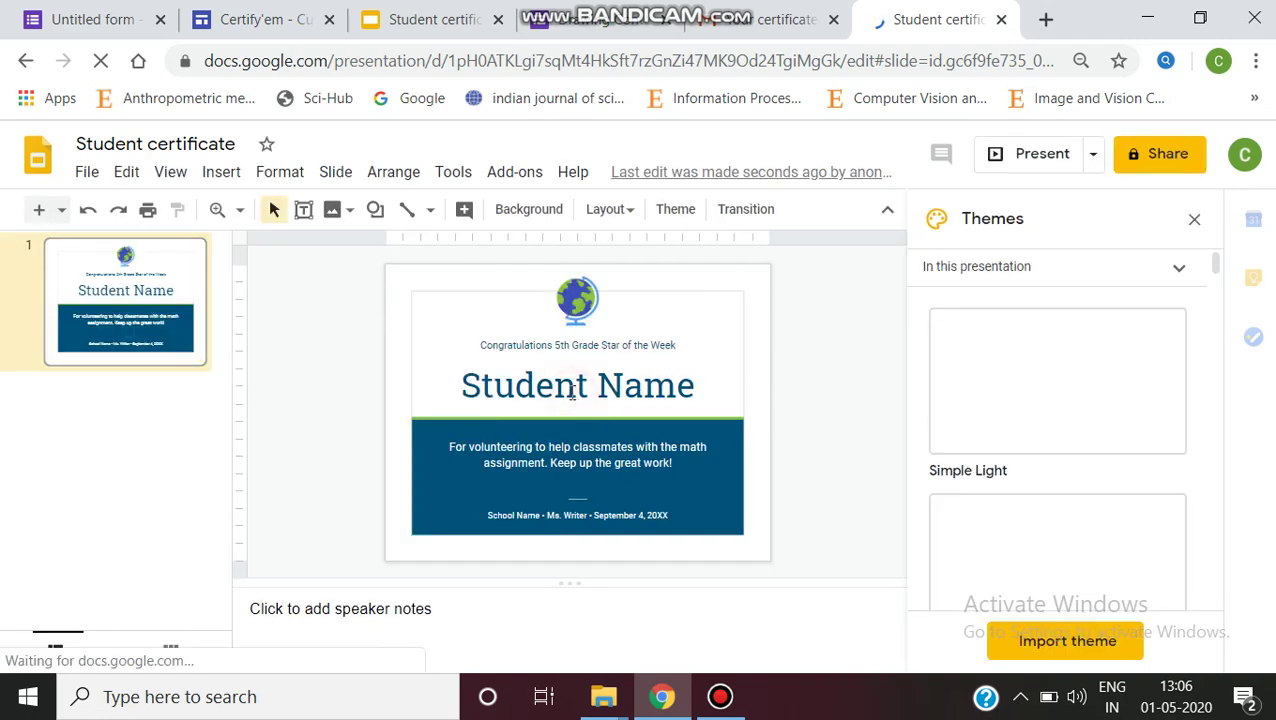
Step: Delete the Student Name text from the certificate's title box and open a blank tab
left_click(576, 385)
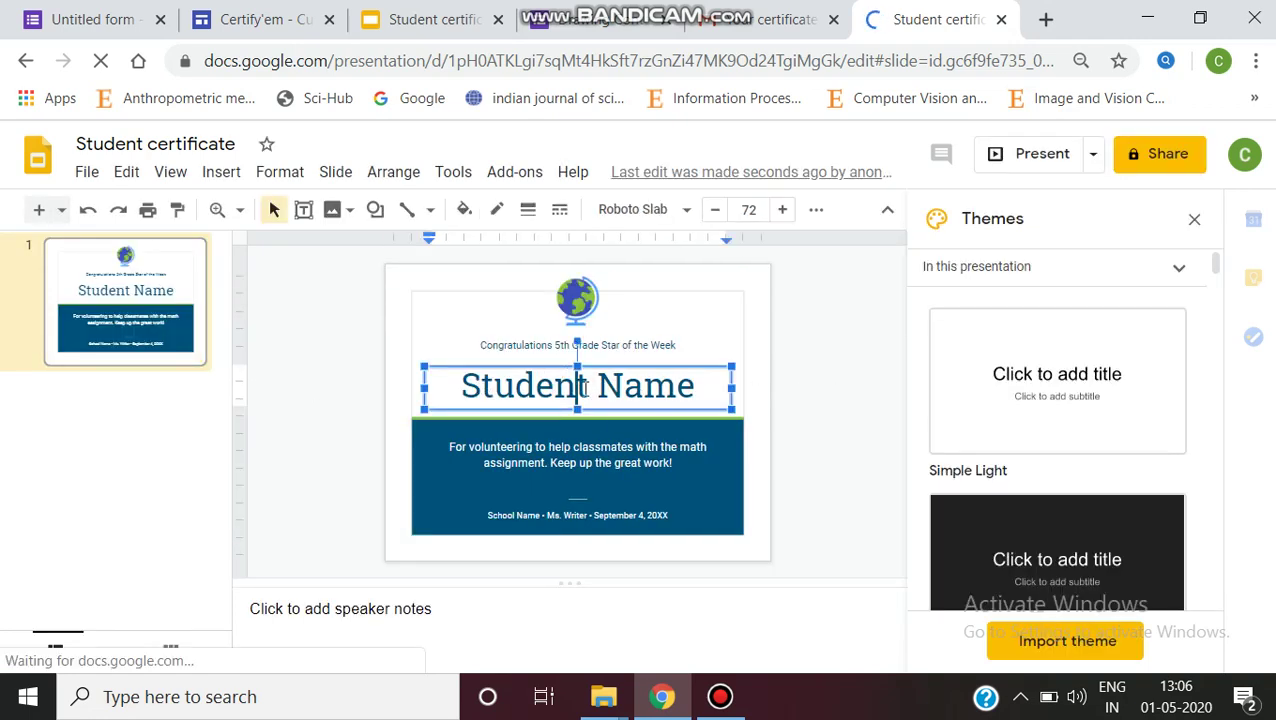
left_click_drag(701, 388, 469, 390)
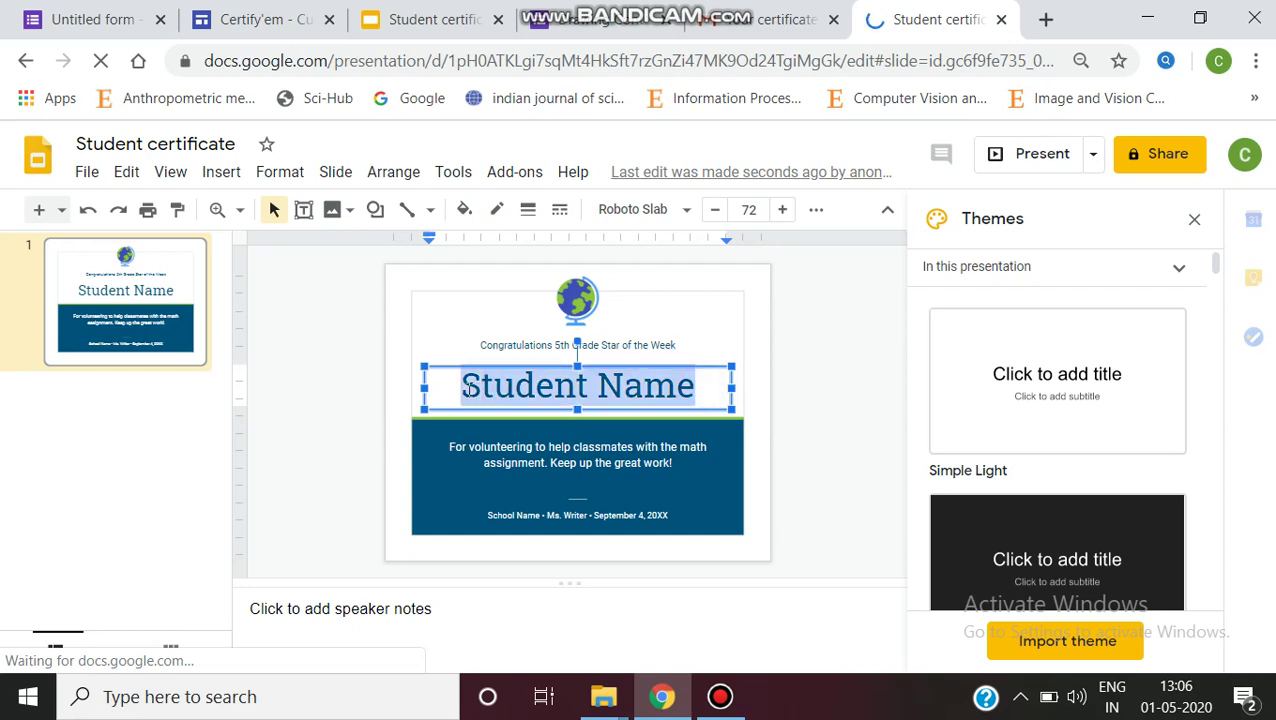
key("BackSpace")
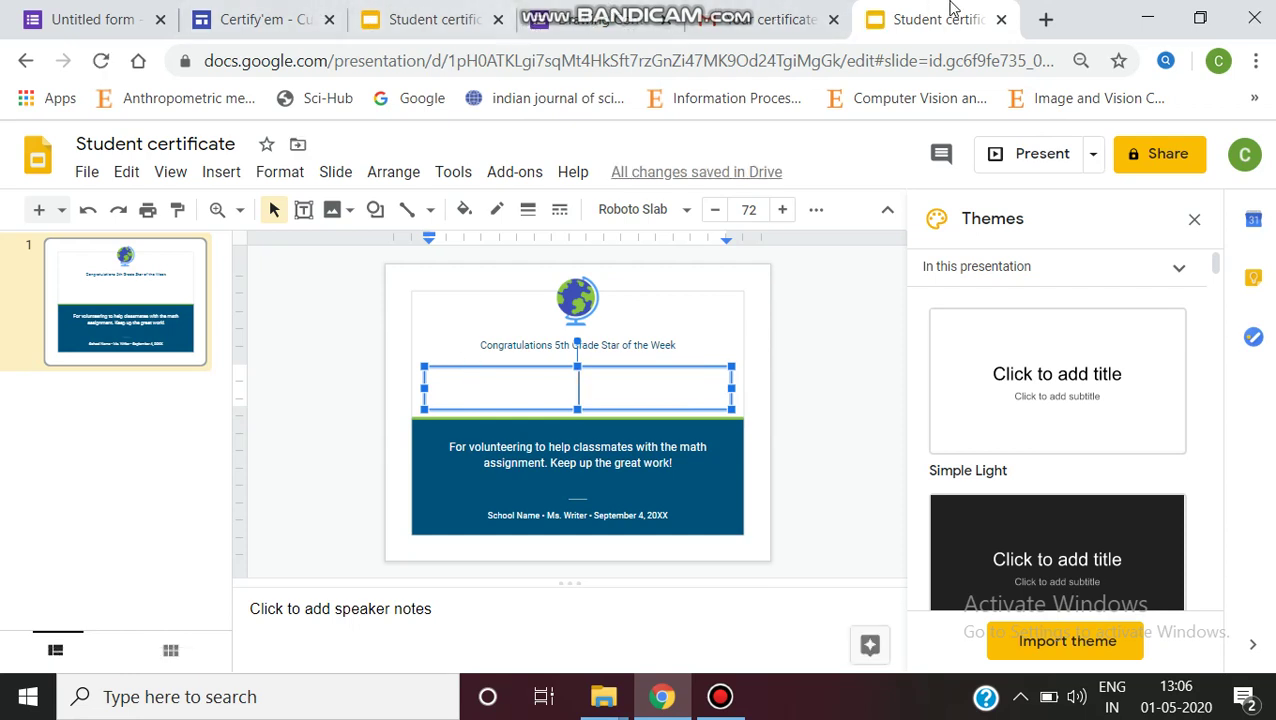
left_click(1046, 20)
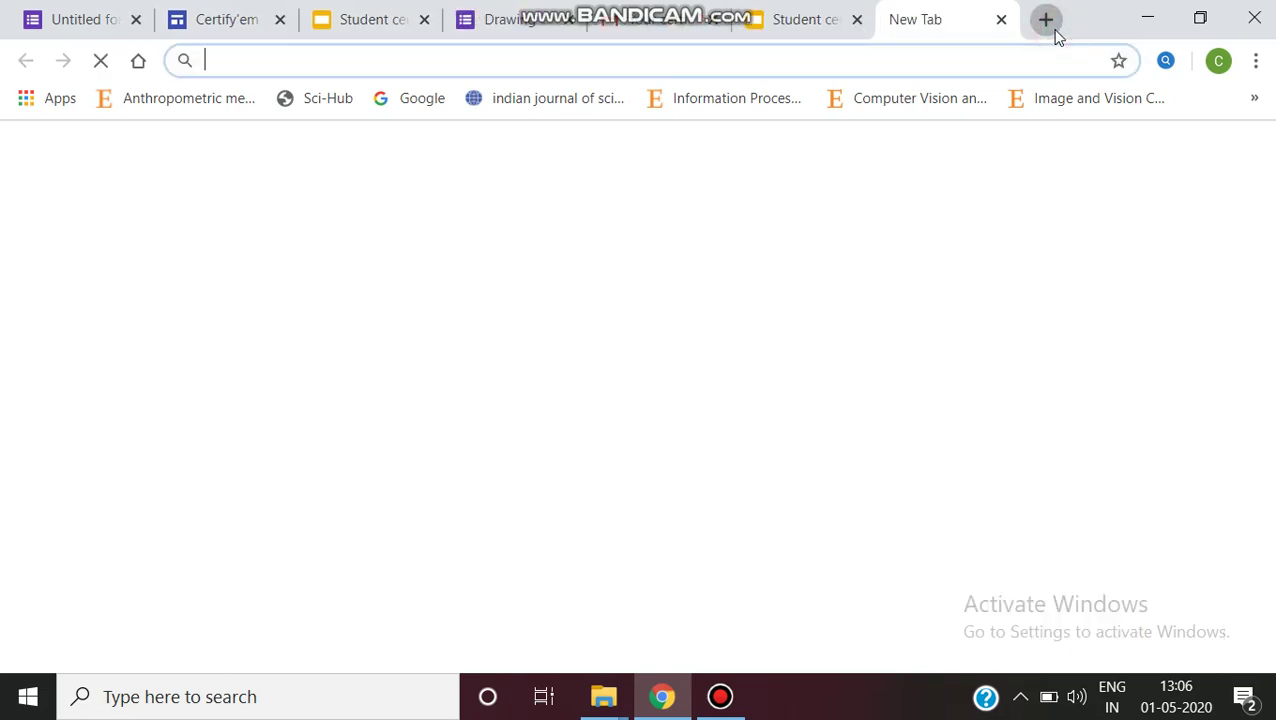
Step: Scroll the Certify'em Custom Templates page to the '3. Merge Tags' table showing {{full name}}
left_click(230, 25)
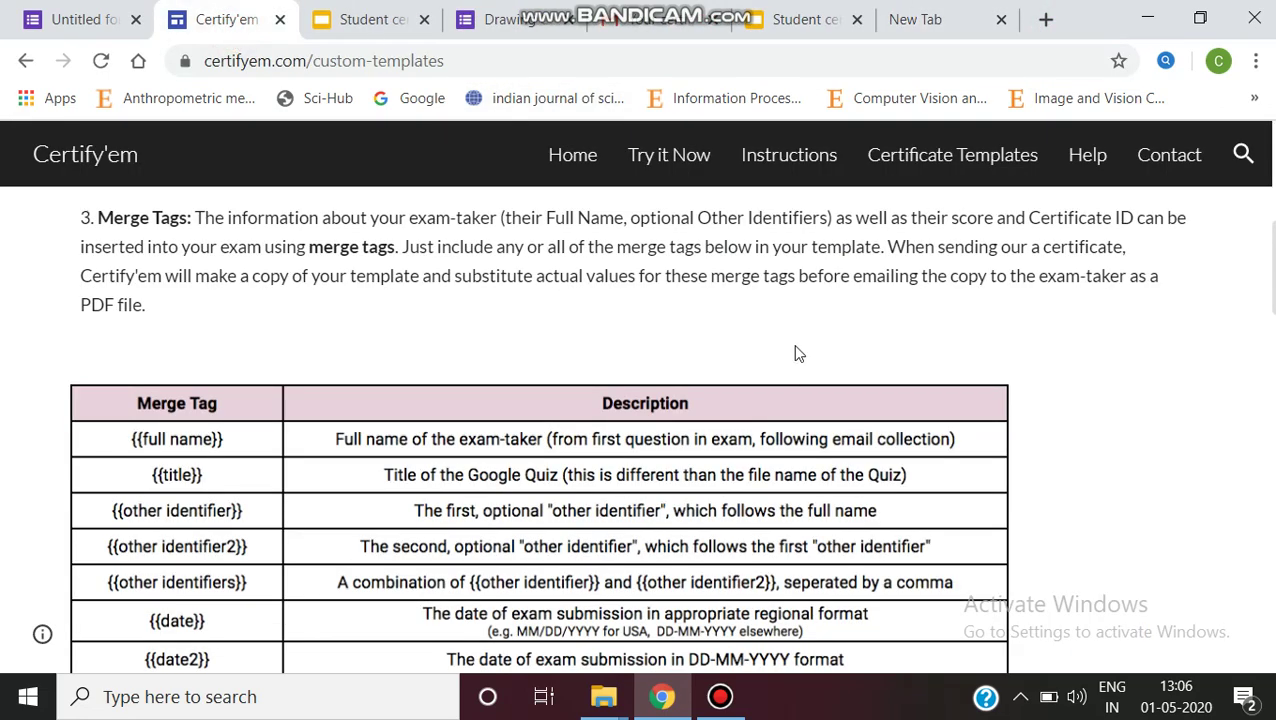
scroll(800, 340, "up", 5)
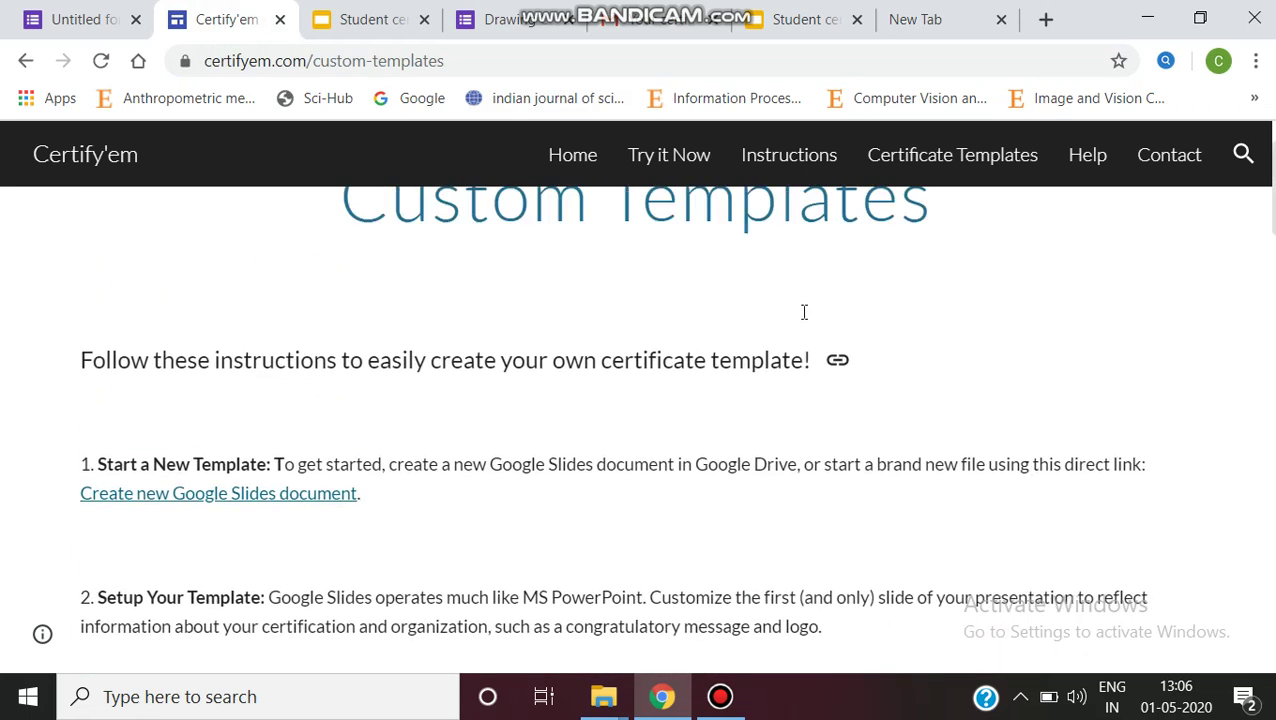
scroll(803, 312, "up", 1)
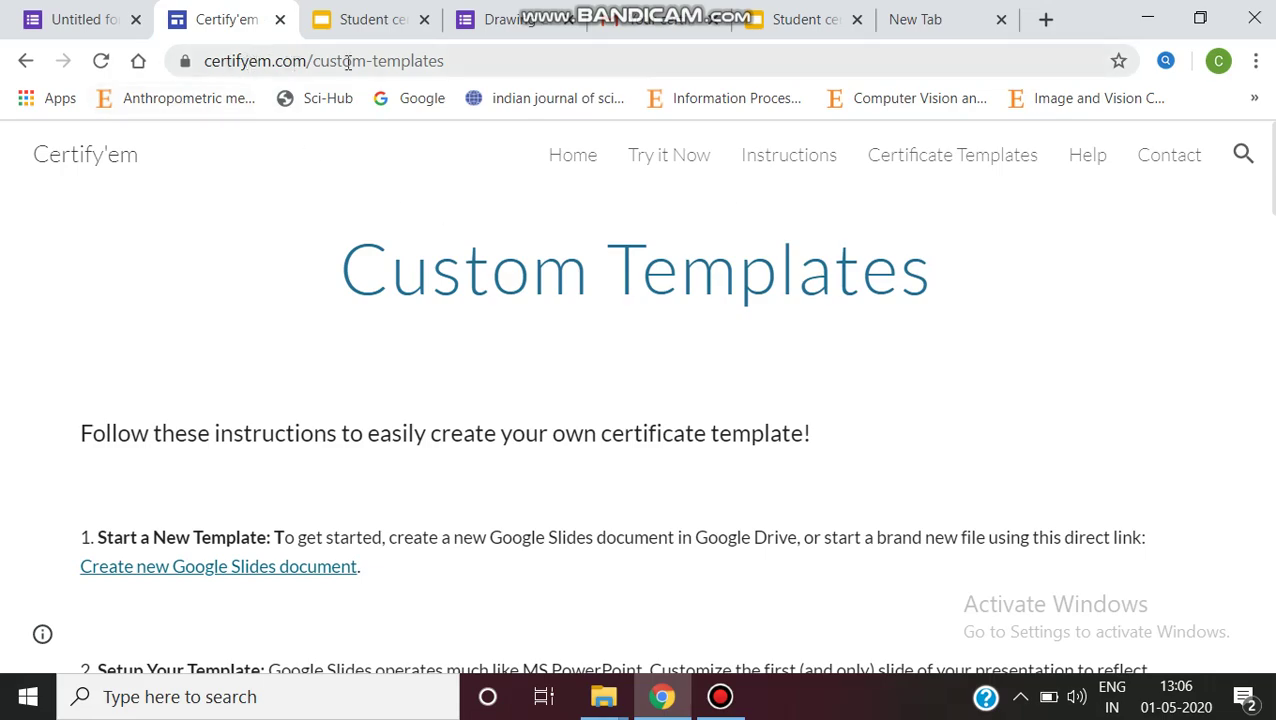
scroll(823, 410, "down", 7)
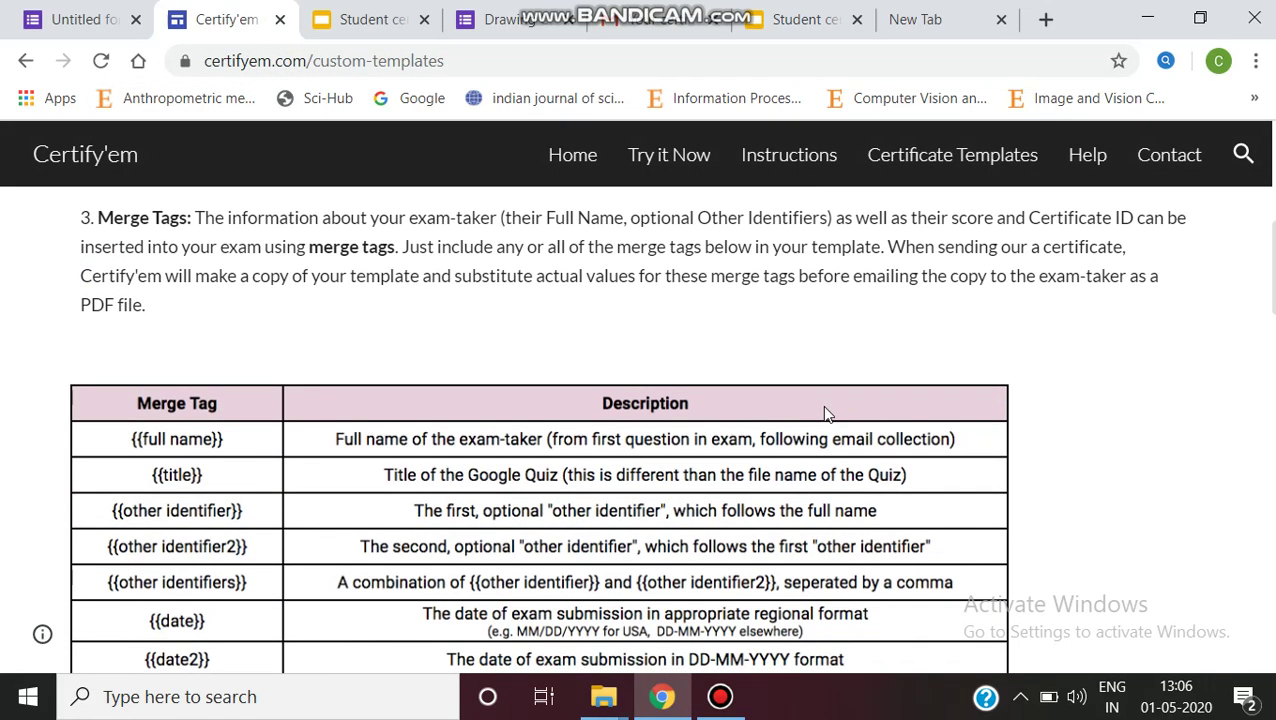
scroll(826, 412, "down", 8)
scroll(830, 428, "up", 2)
scroll(830, 428, "down", 3)
scroll(830, 428, "down", 3)
scroll(829, 421, "up", 7)
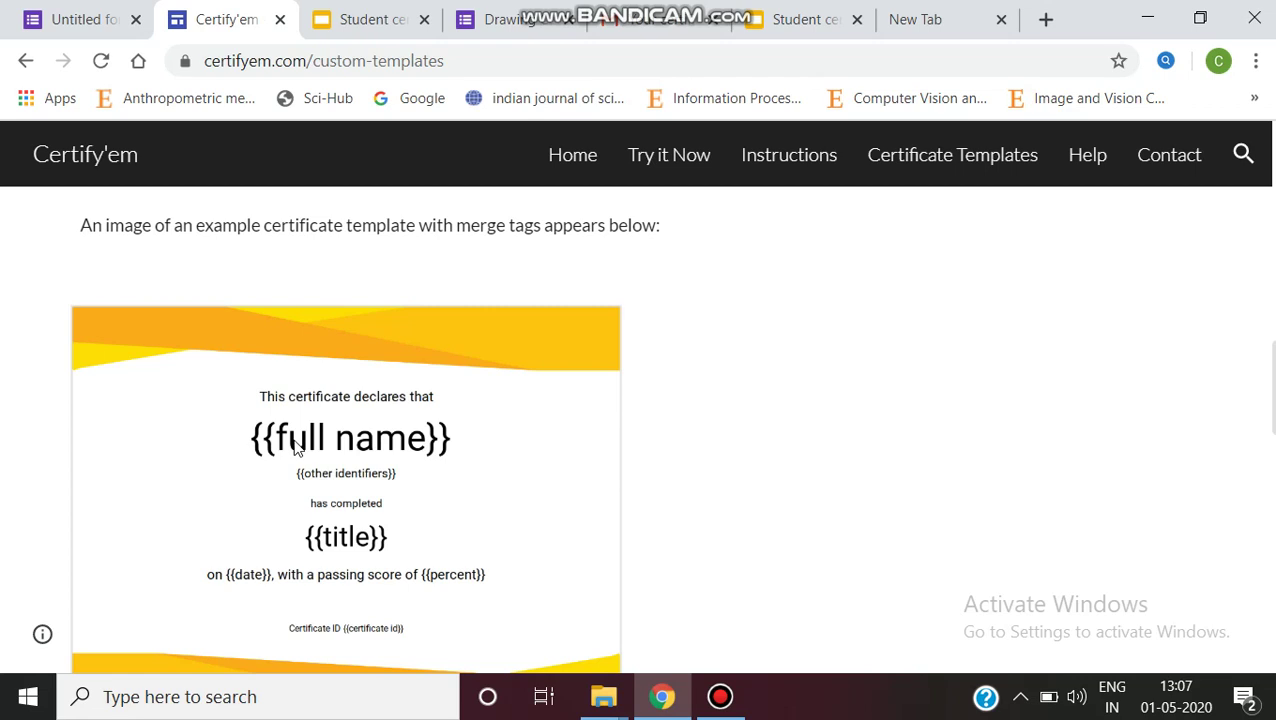
scroll(548, 450, "down", 3)
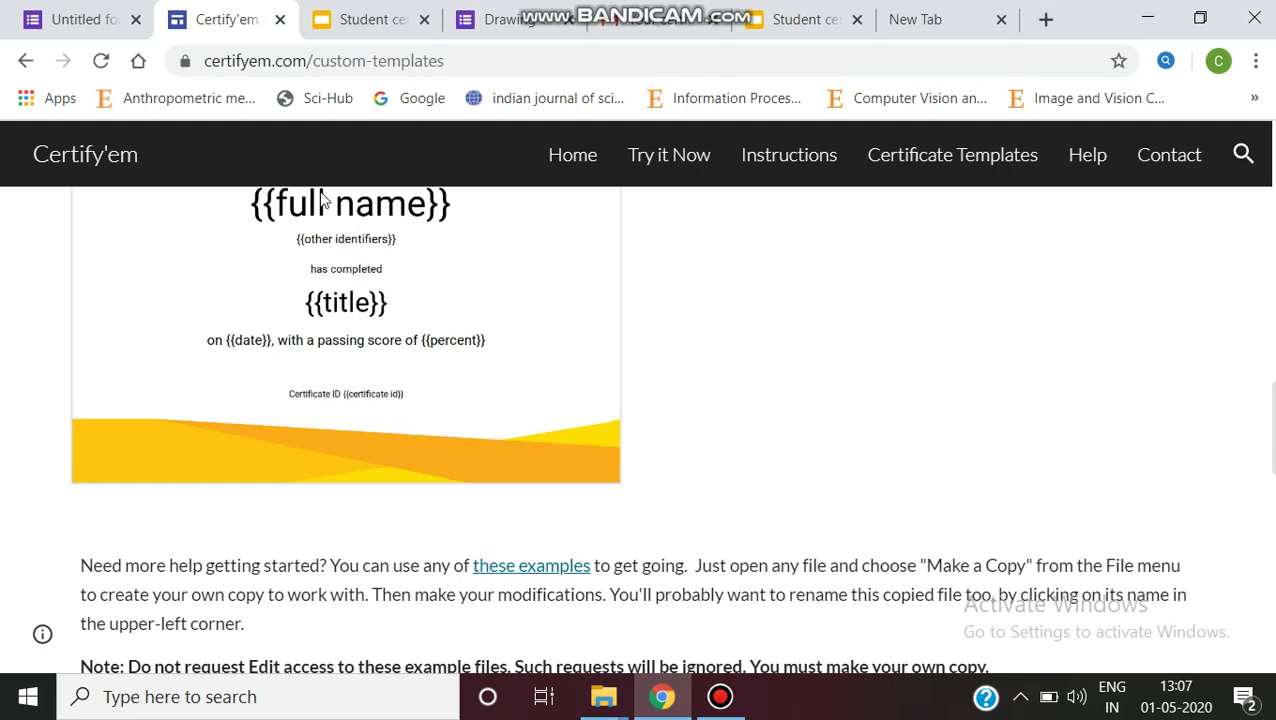
scroll(535, 387, "down", 5)
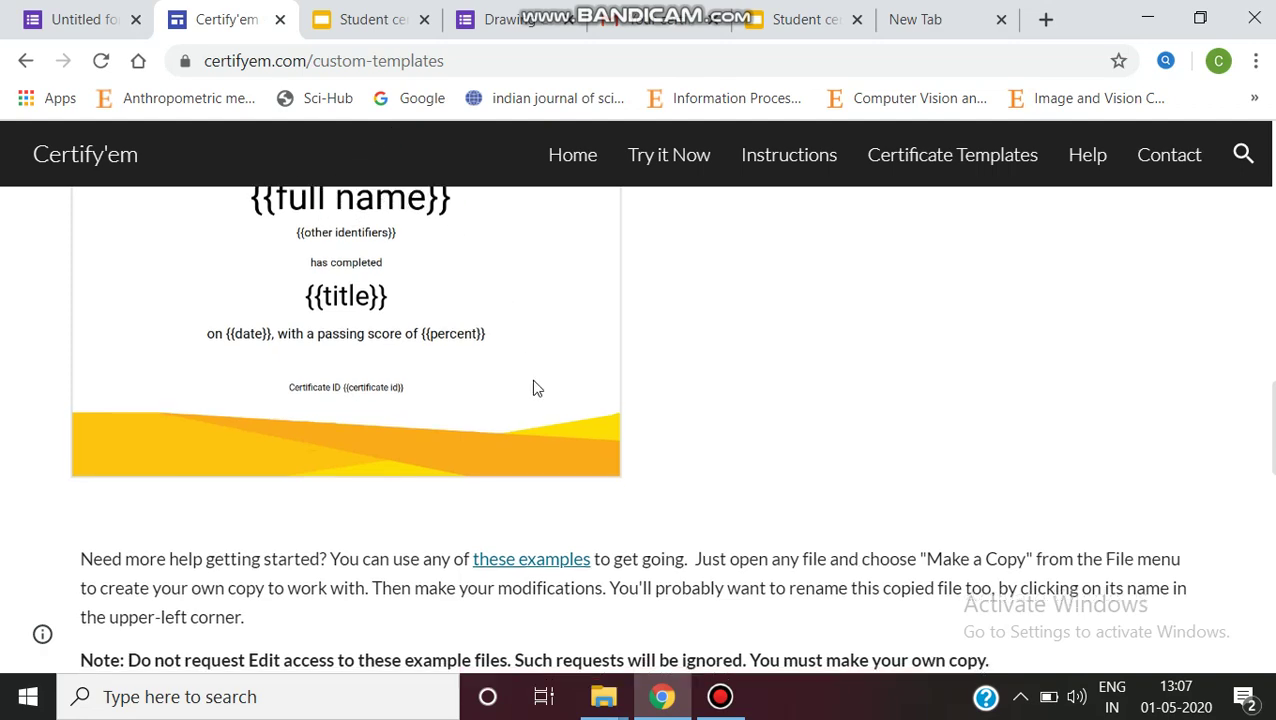
scroll(540, 404, "down", 5)
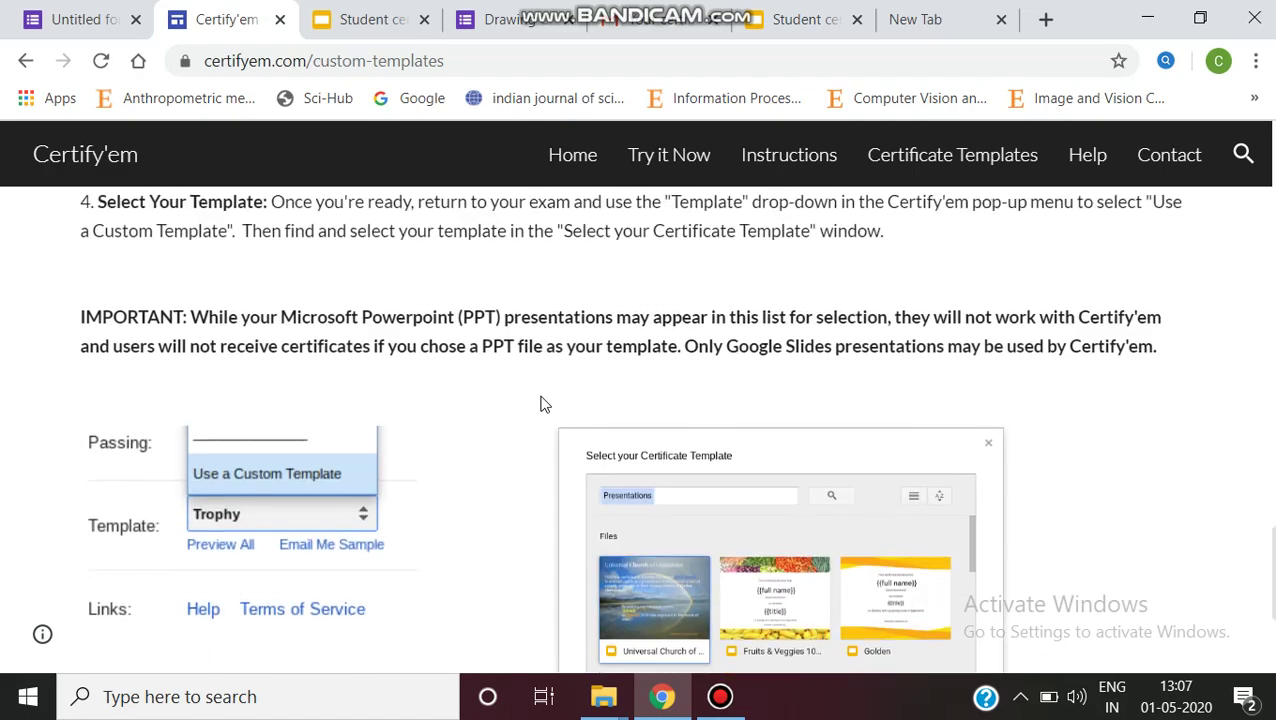
scroll(541, 404, "down", 2)
scroll(542, 404, "up", 4)
scroll(543, 403, "down", 4)
scroll(560, 488, "up", 15)
scroll(562, 490, "up", 5)
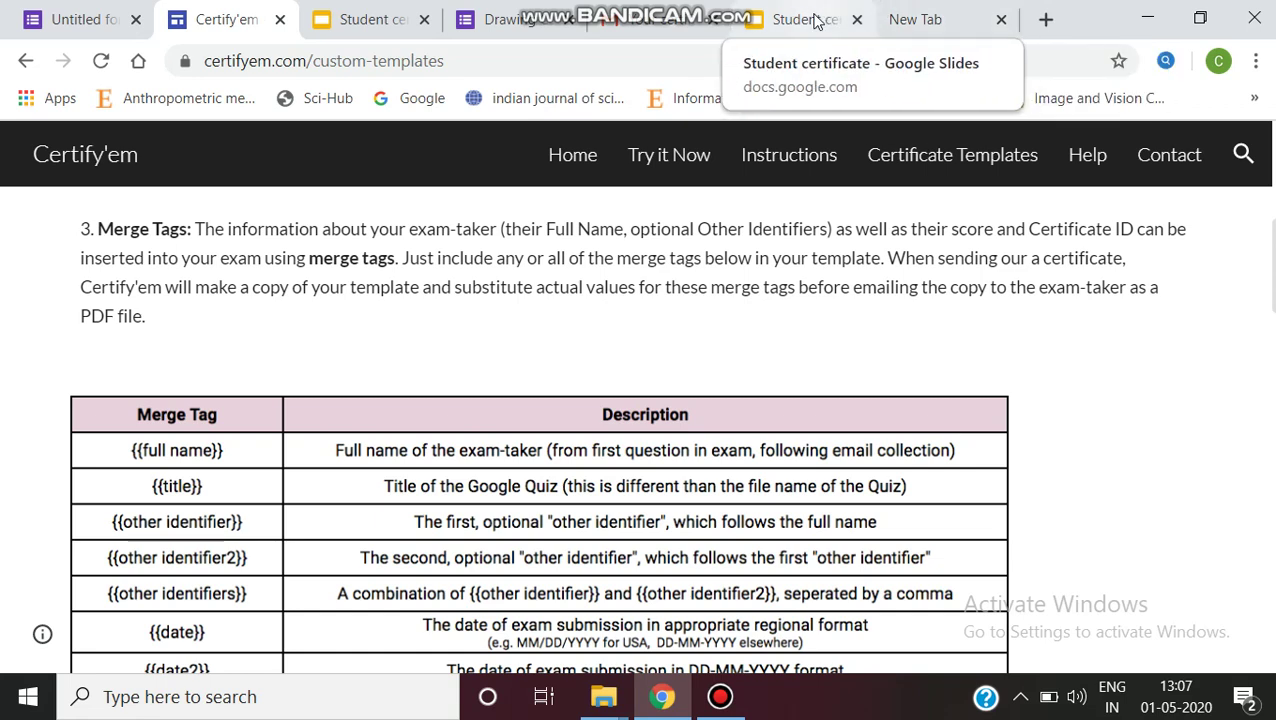
left_click(385, 22)
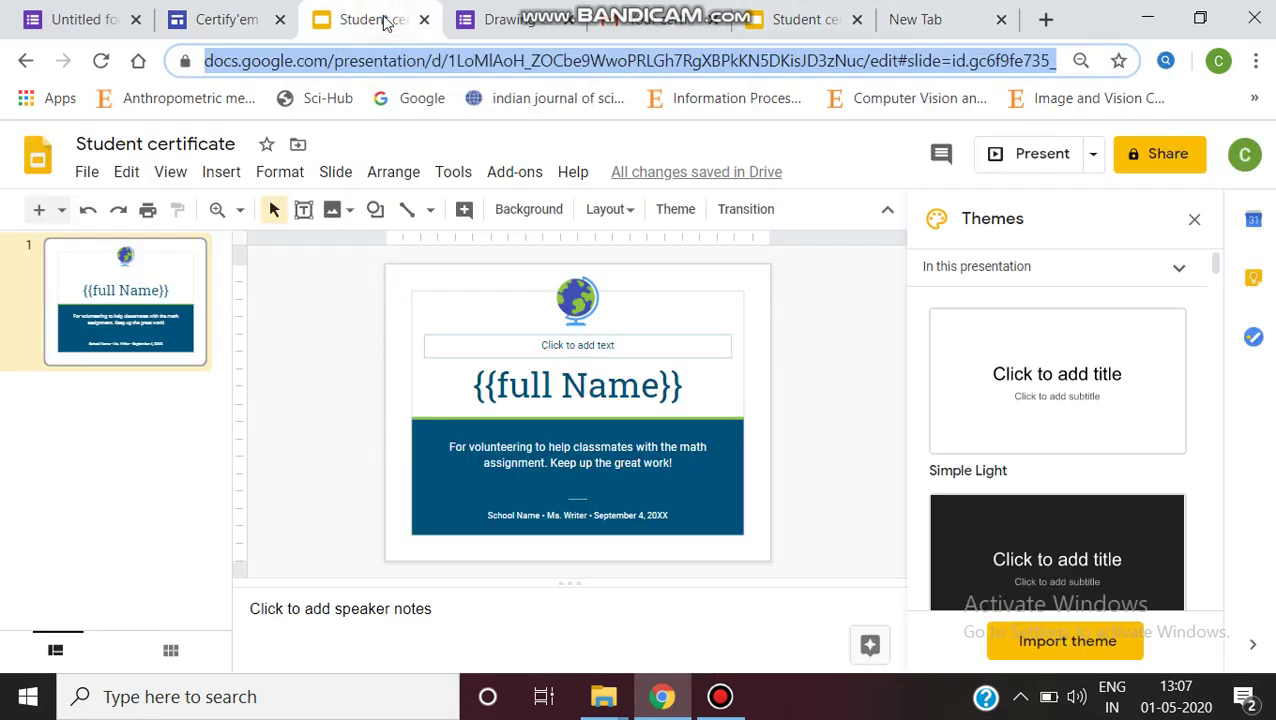
Step: Check that the certificate title reads {{full Name}}, then return to the Untitled form
left_click(558, 388)
left_click(560, 388)
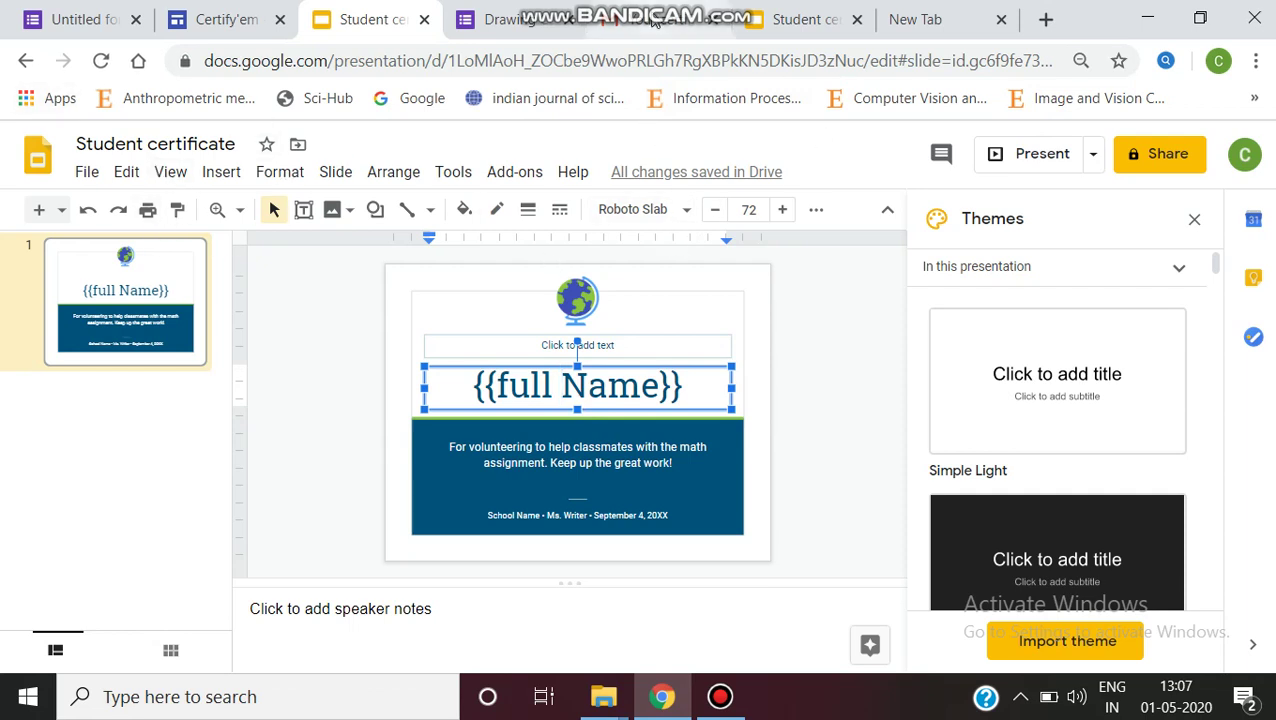
left_click(538, 22)
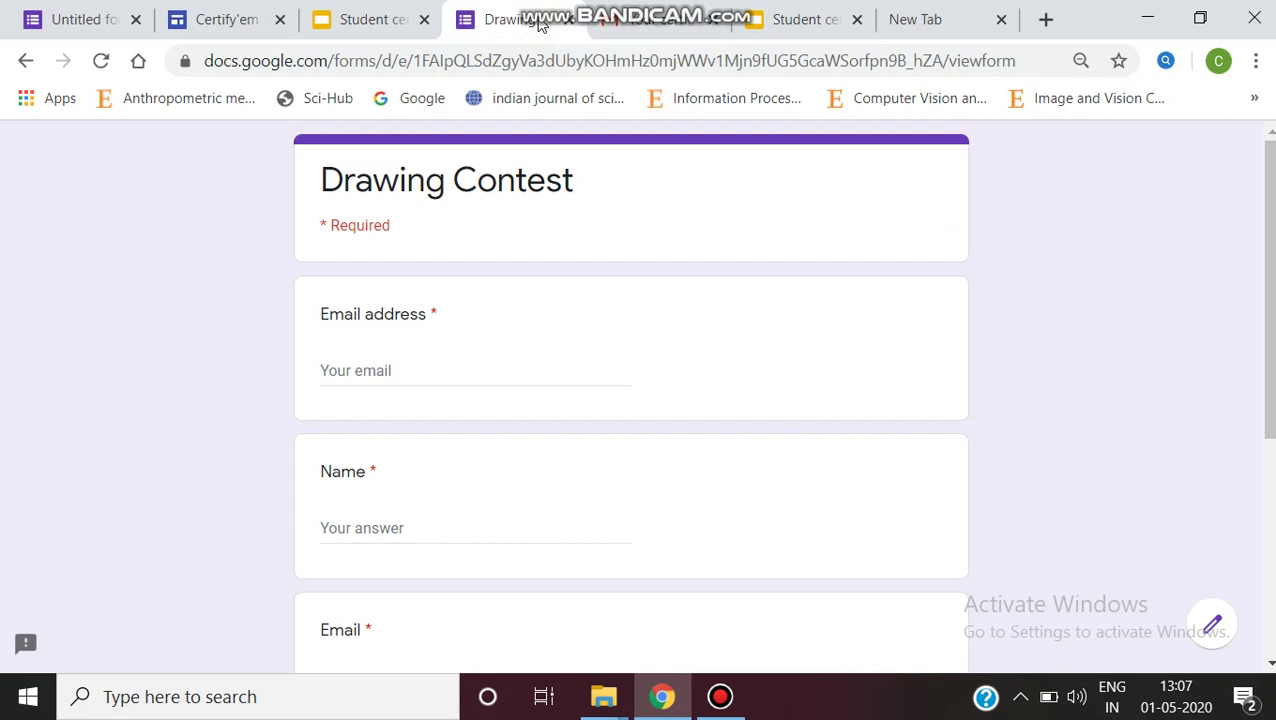
left_click(64, 14)
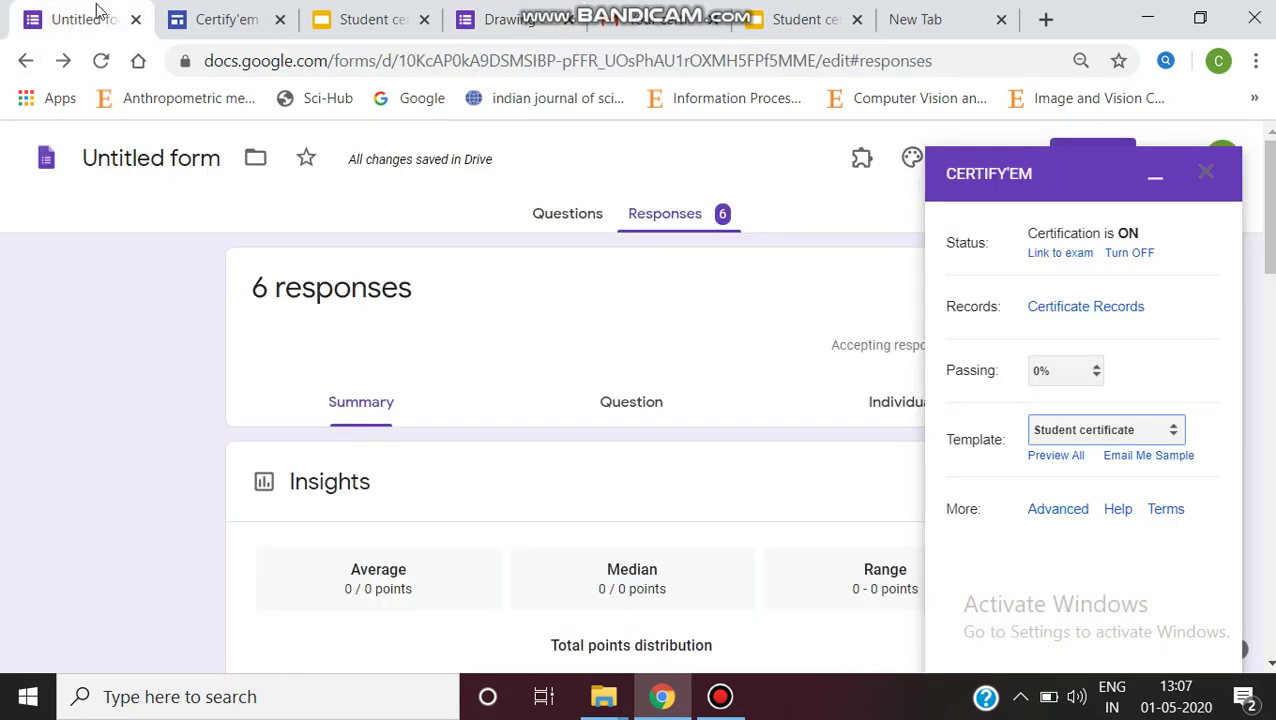
Step: Set Certify'em's custom template to the {{full Name}} Student certificate presentation
left_click(1171, 430)
left_click(1085, 647)
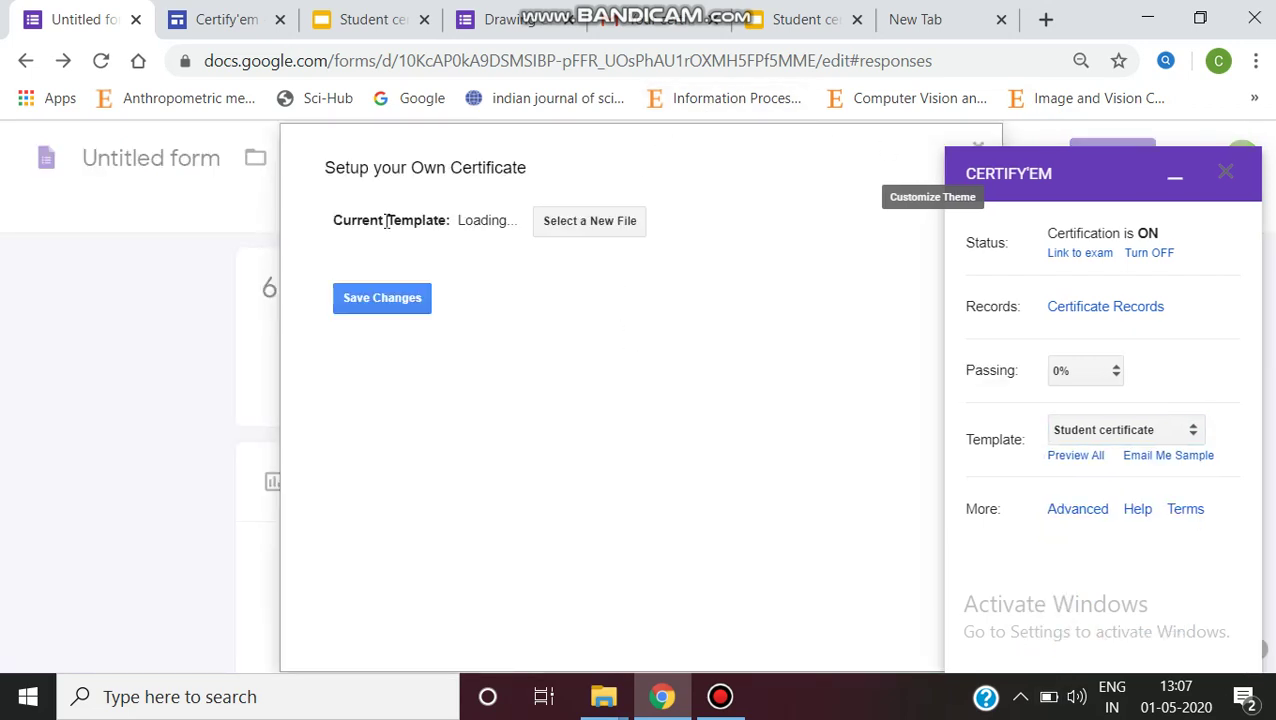
left_click(614, 232)
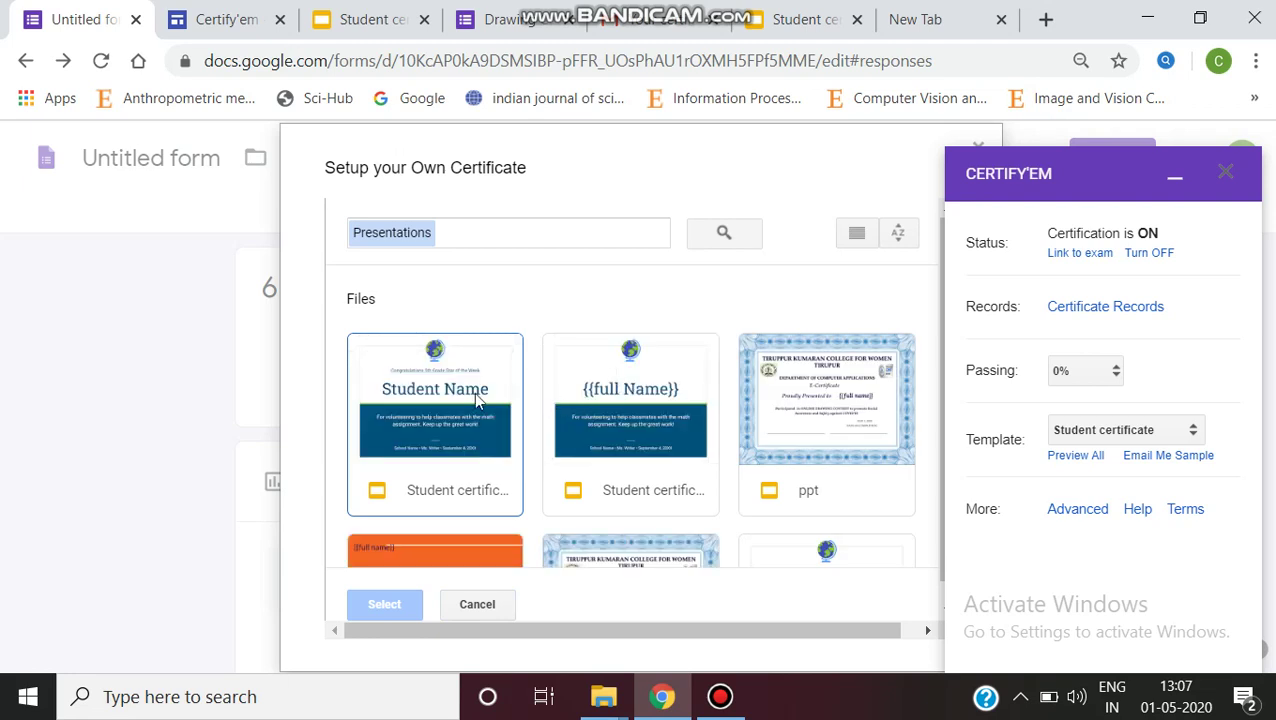
left_click(621, 392)
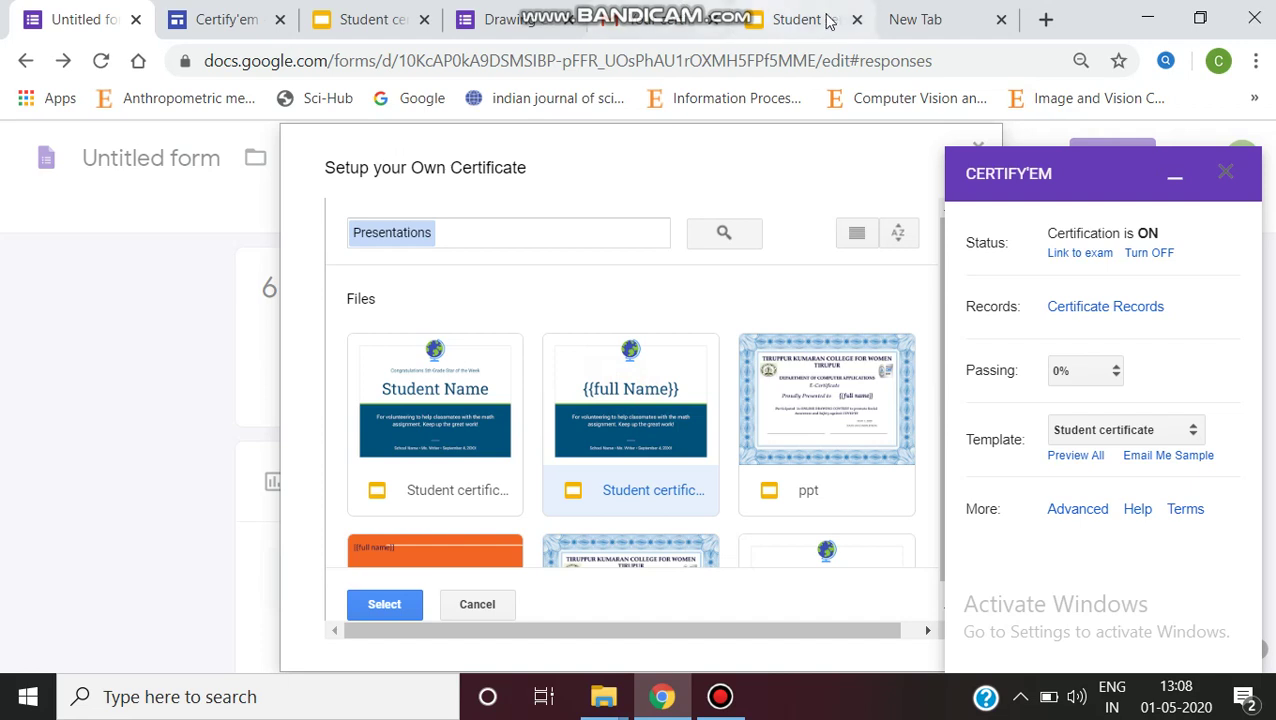
left_click(407, 604)
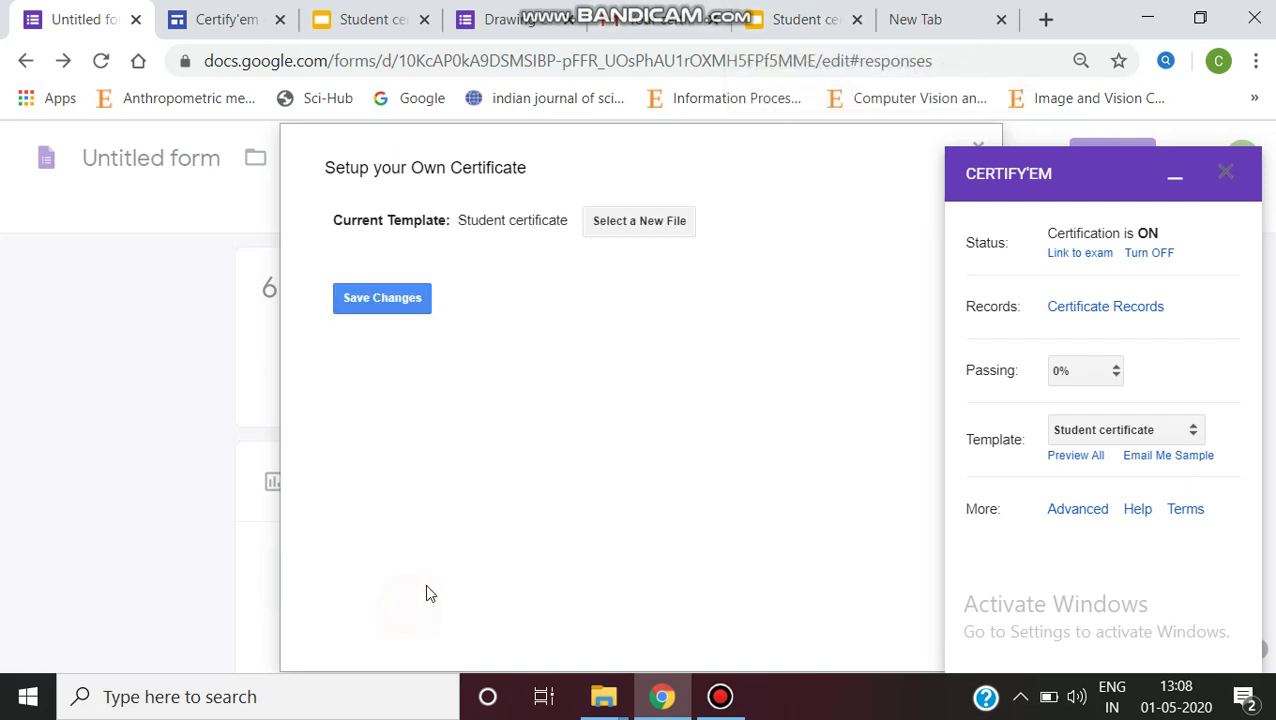
left_click(983, 141)
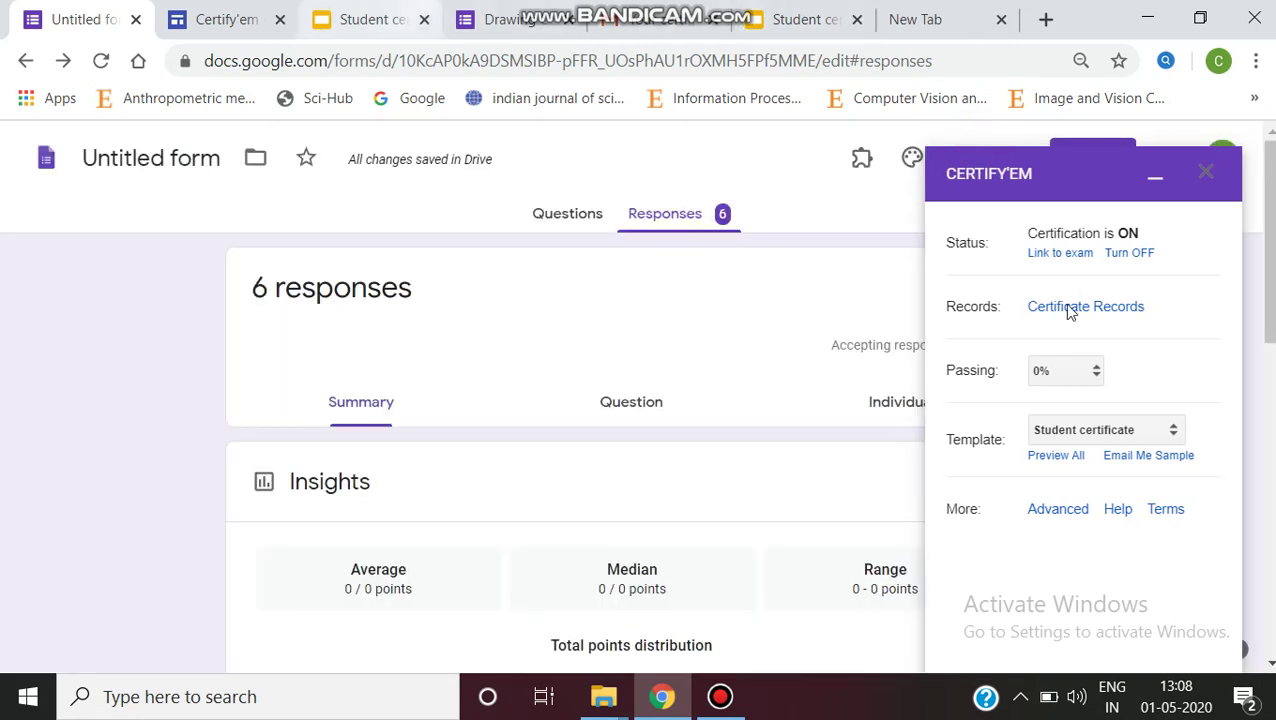
left_click(538, 12)
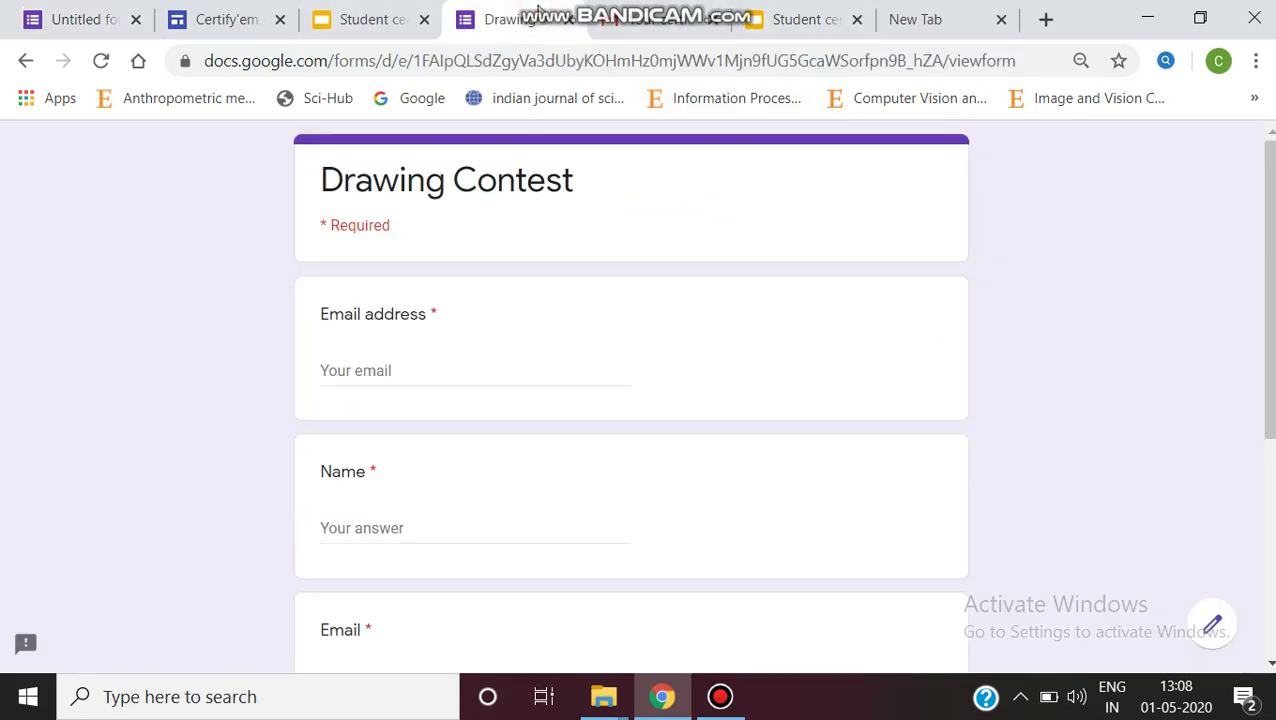
Step: Fill in the respondent's email address from the suggestion and enter their name
left_click(430, 370)
left_click(431, 411)
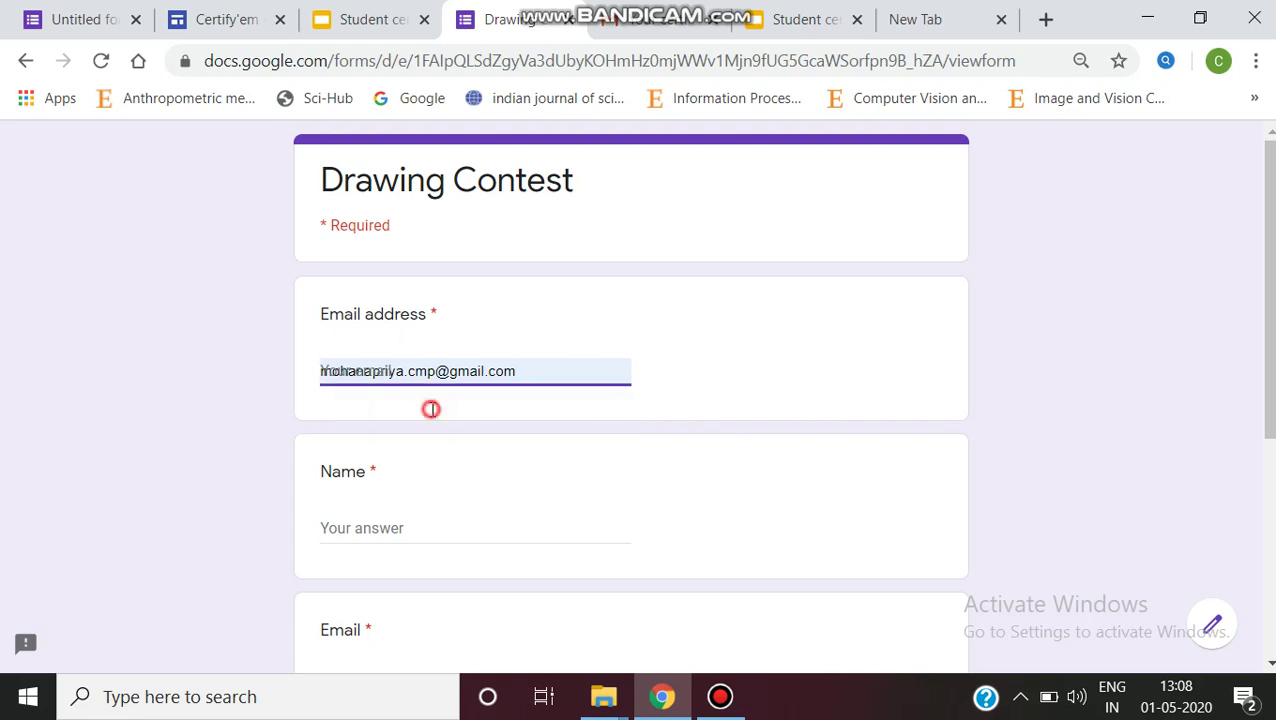
scroll(430, 412, "down", 2)
scroll(390, 270, "down", 1)
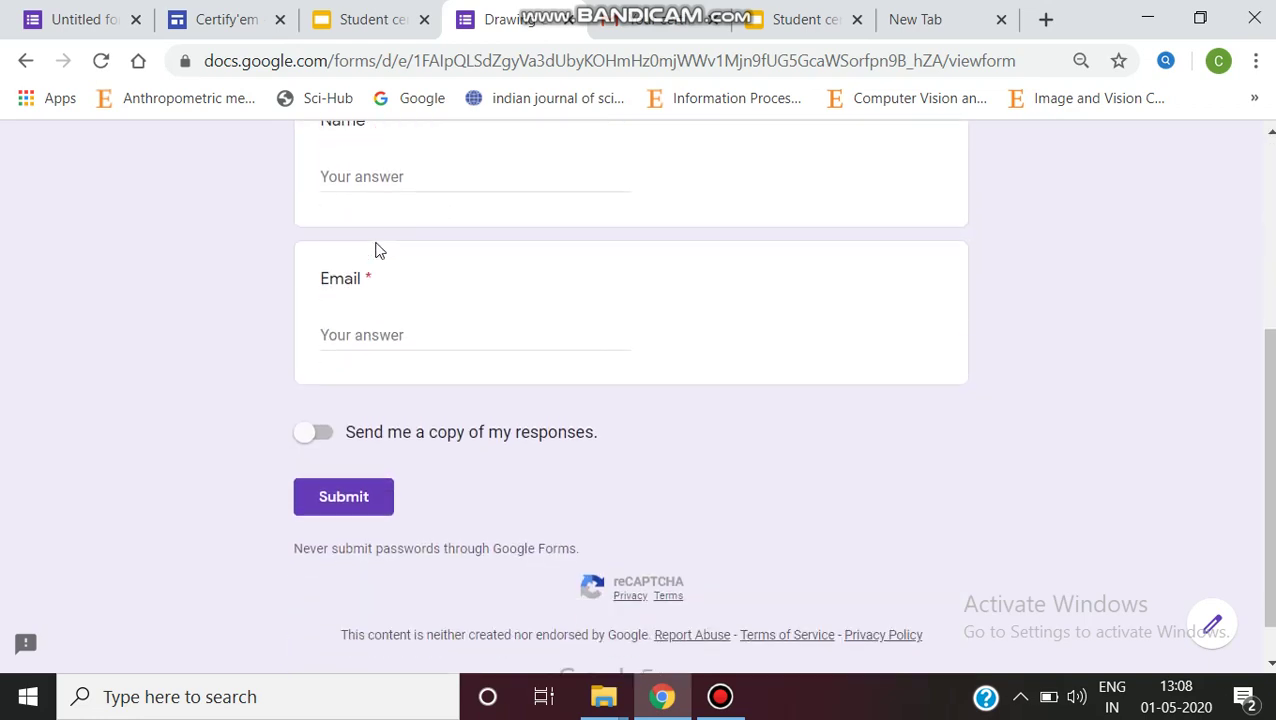
left_click(416, 180)
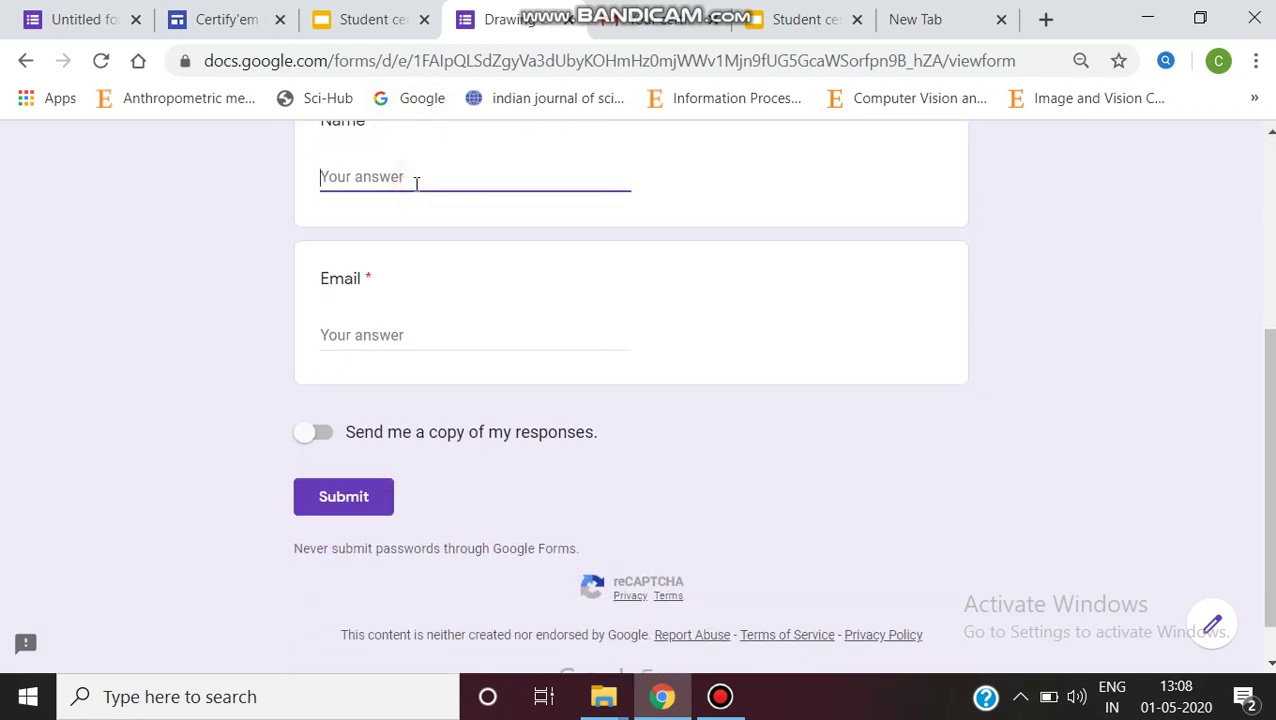
type("Aruna.")
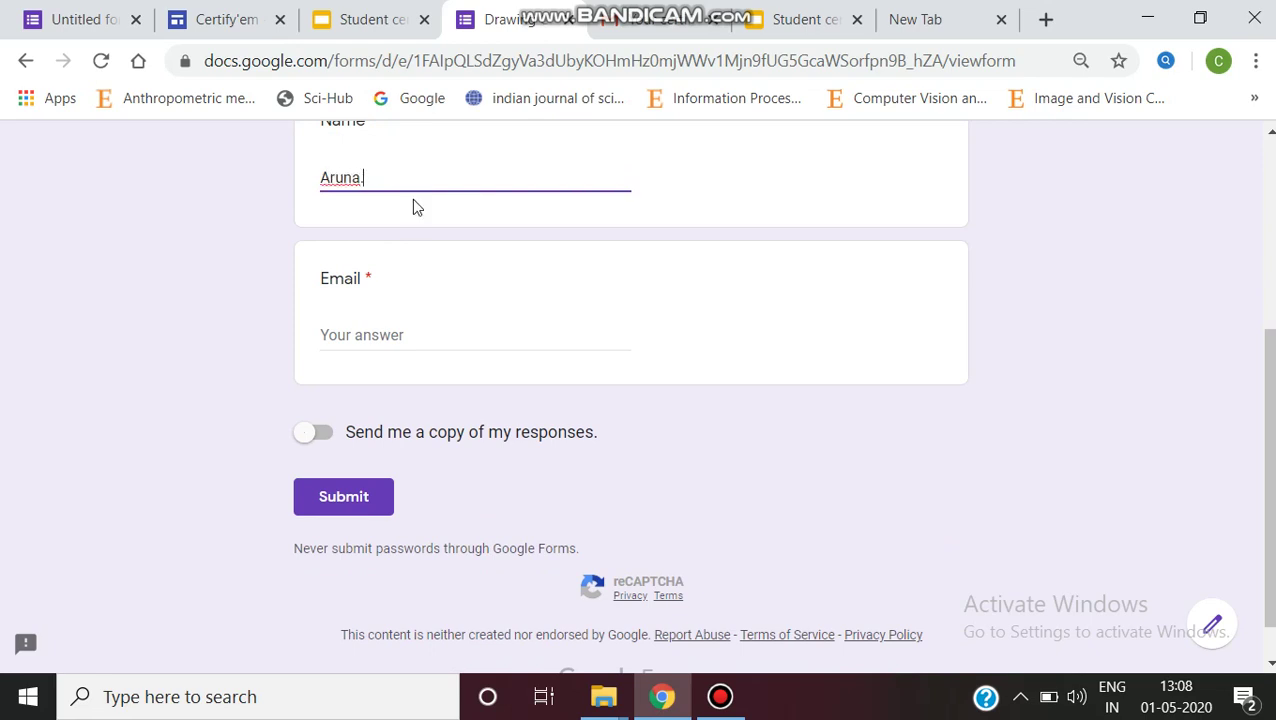
Step: Enter the respondent's Gmail address in the second Email field and submit the Drawing Contest form
left_click(385, 331)
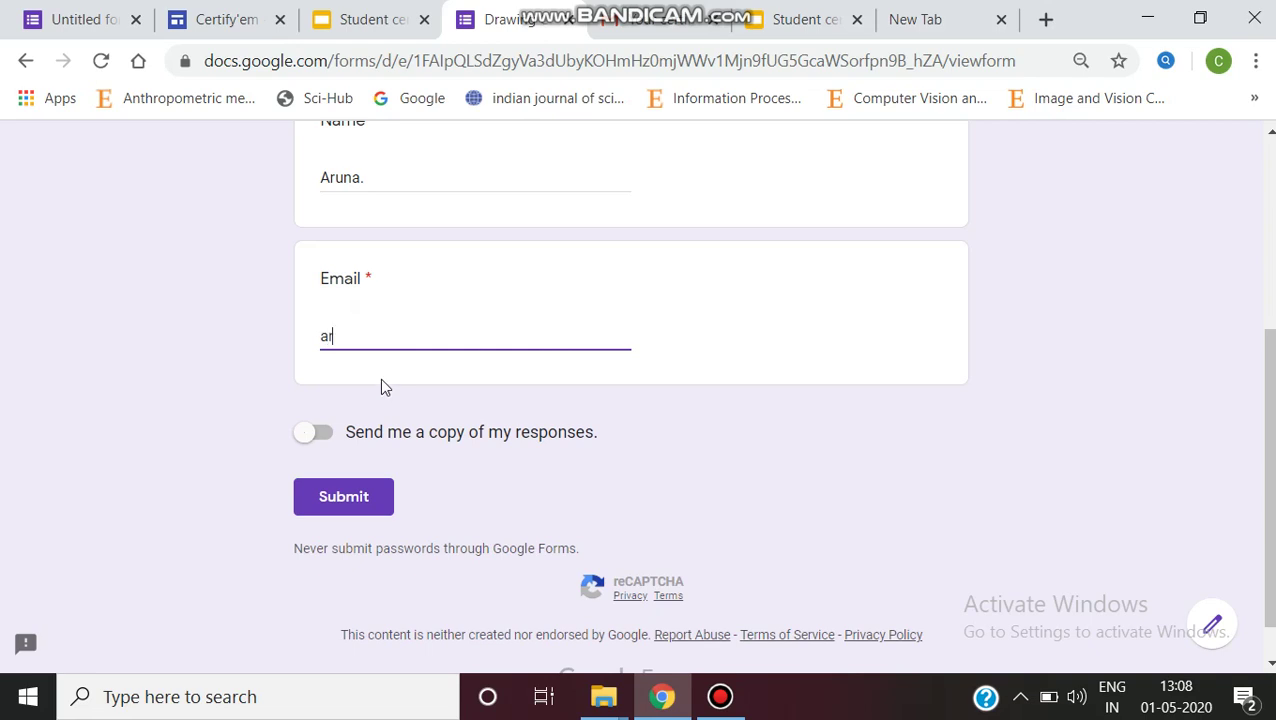
left_click(370, 497)
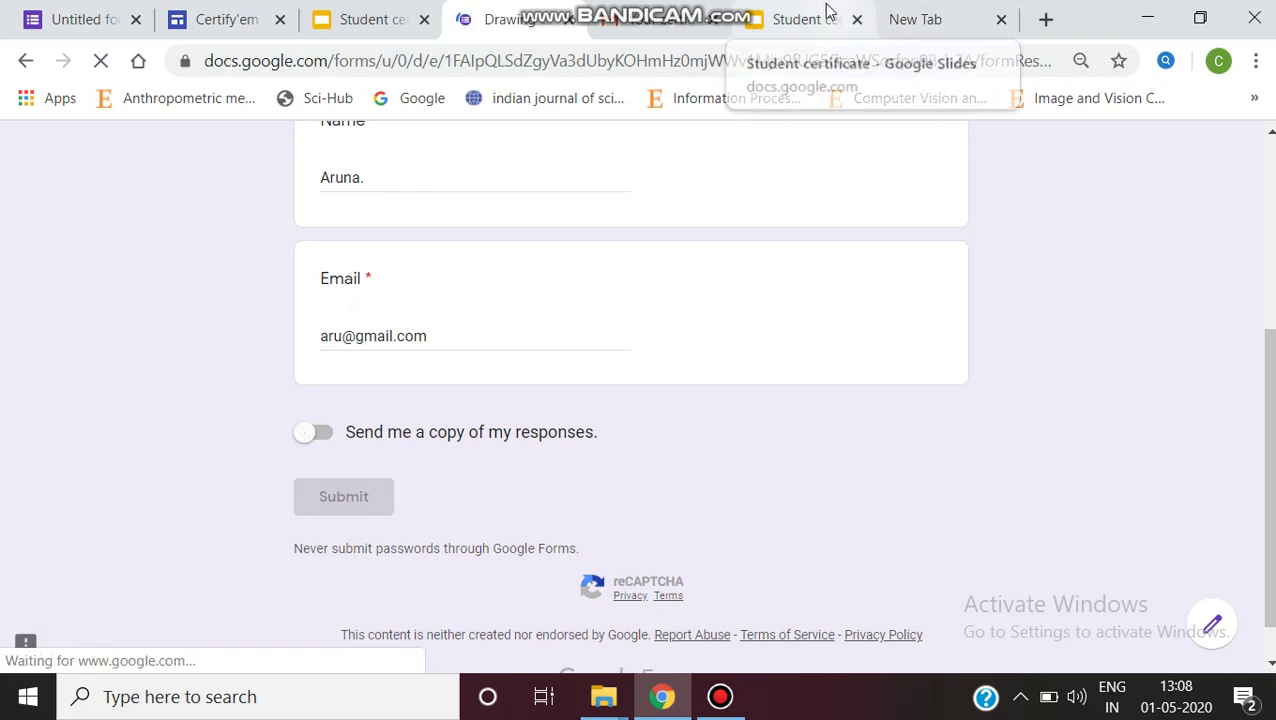
left_click(636, 22)
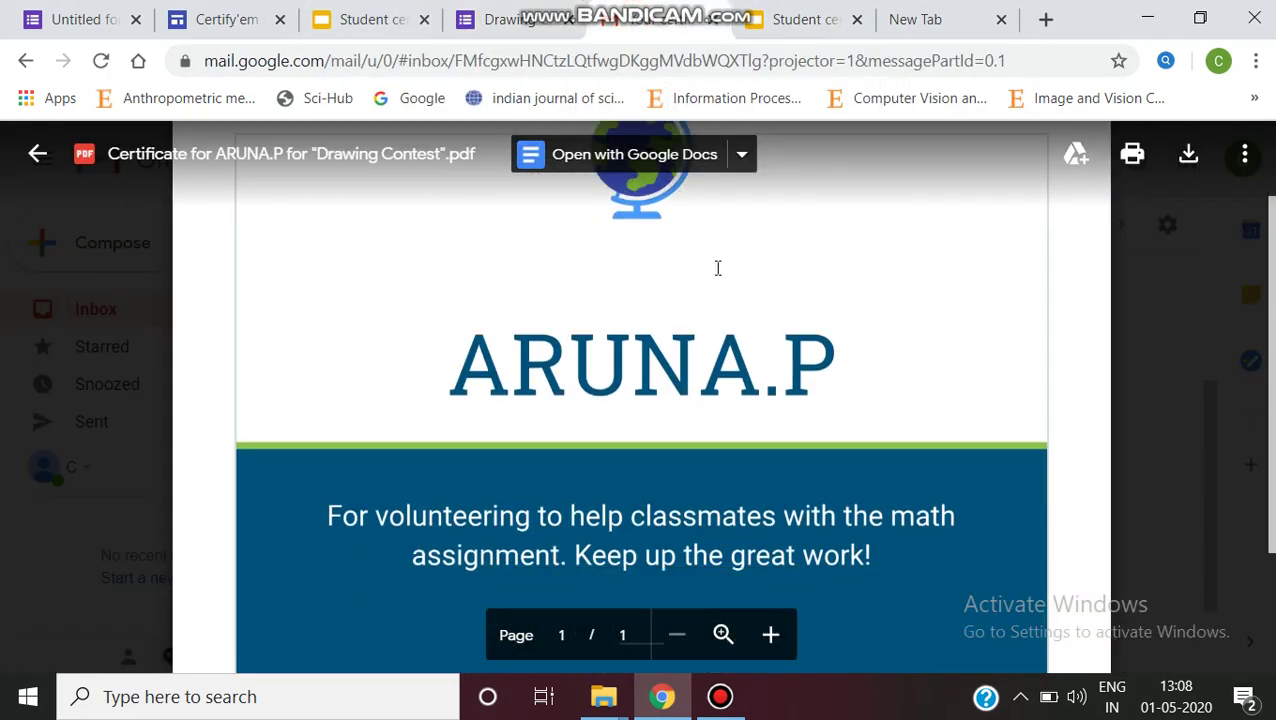